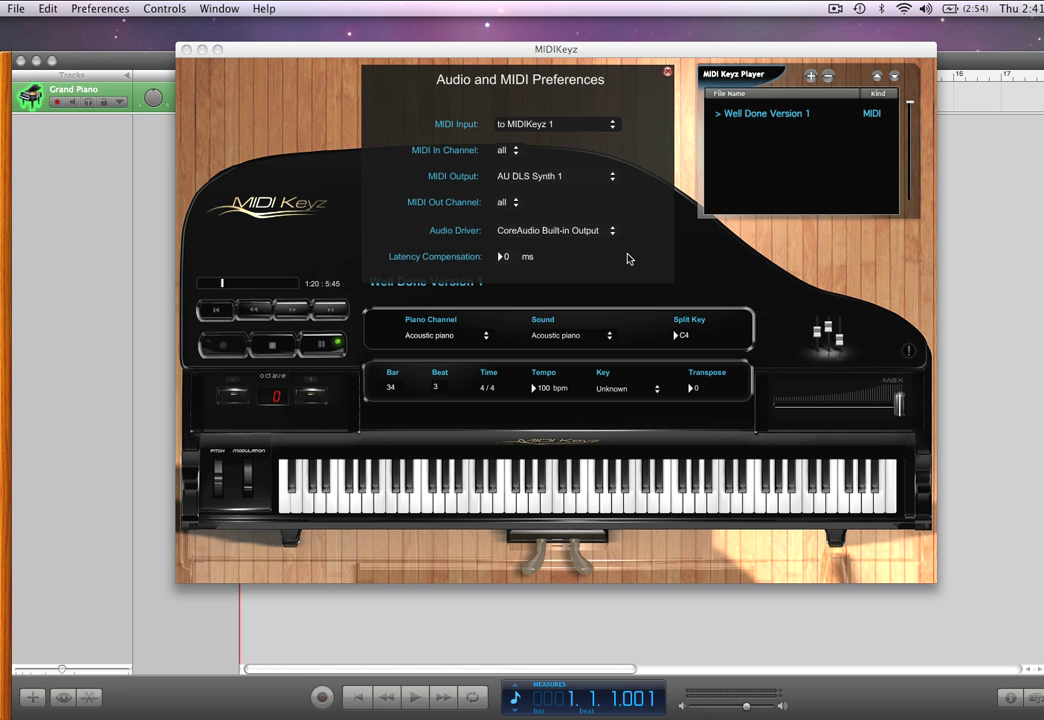
Reposition and close the Audio and MIDI preferences, and reopen them.
mouse_move(576, 88)
left_mouse_down()
mouse_move(601, 235)
mouse_move(578, 106)
left_mouse_up()
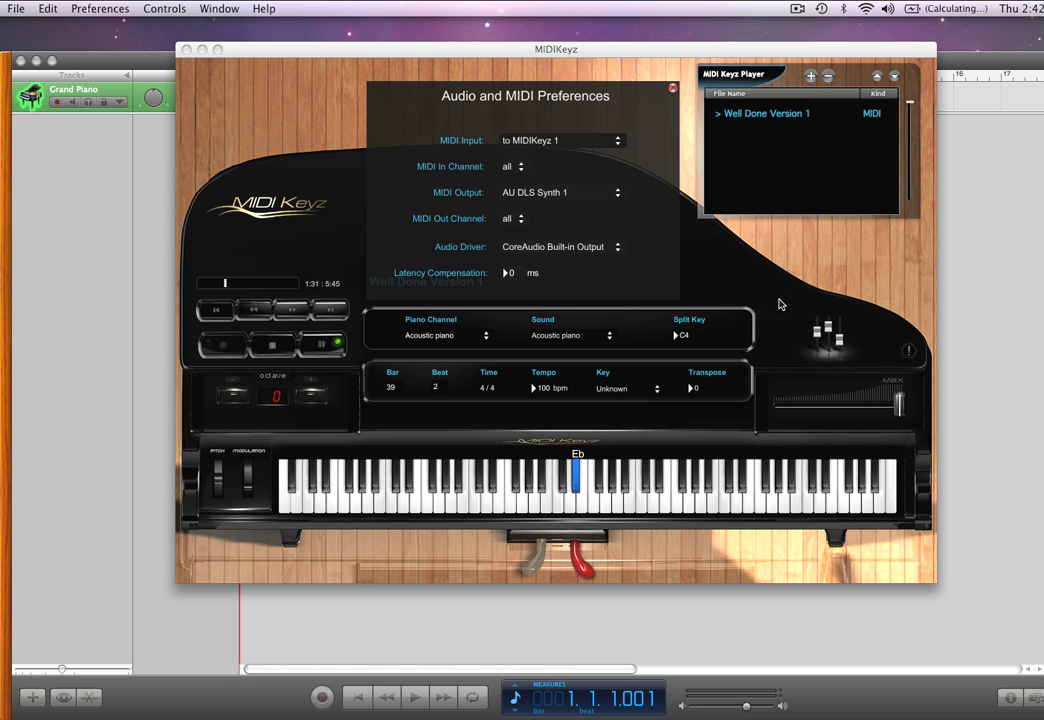
left_click(909, 352)
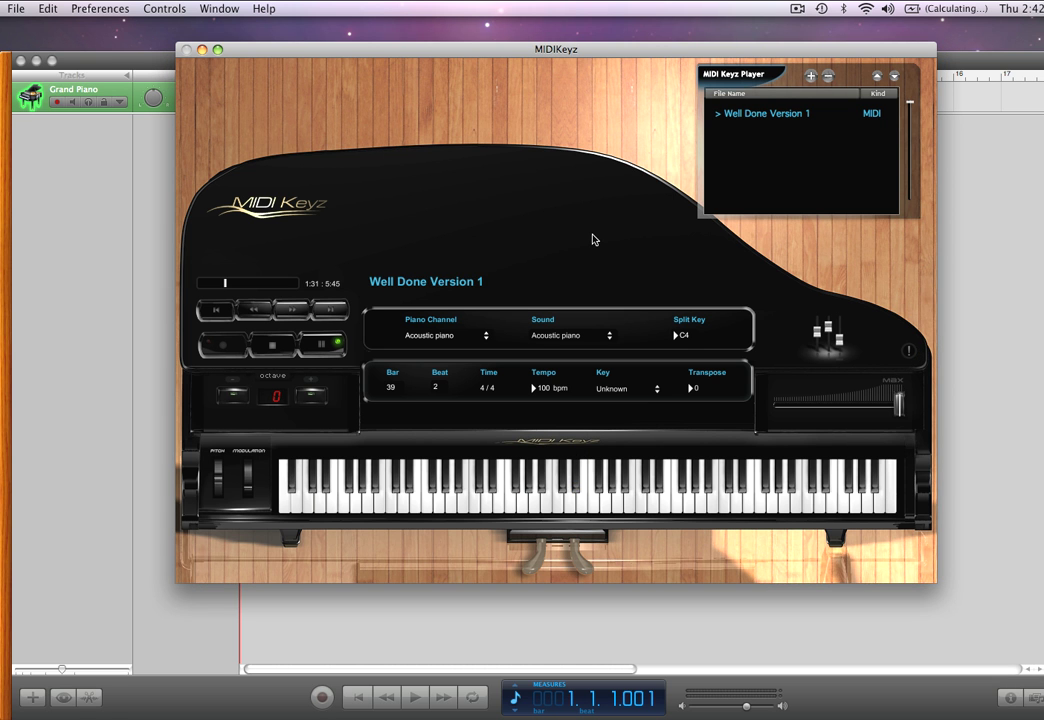
left_click(91, 8)
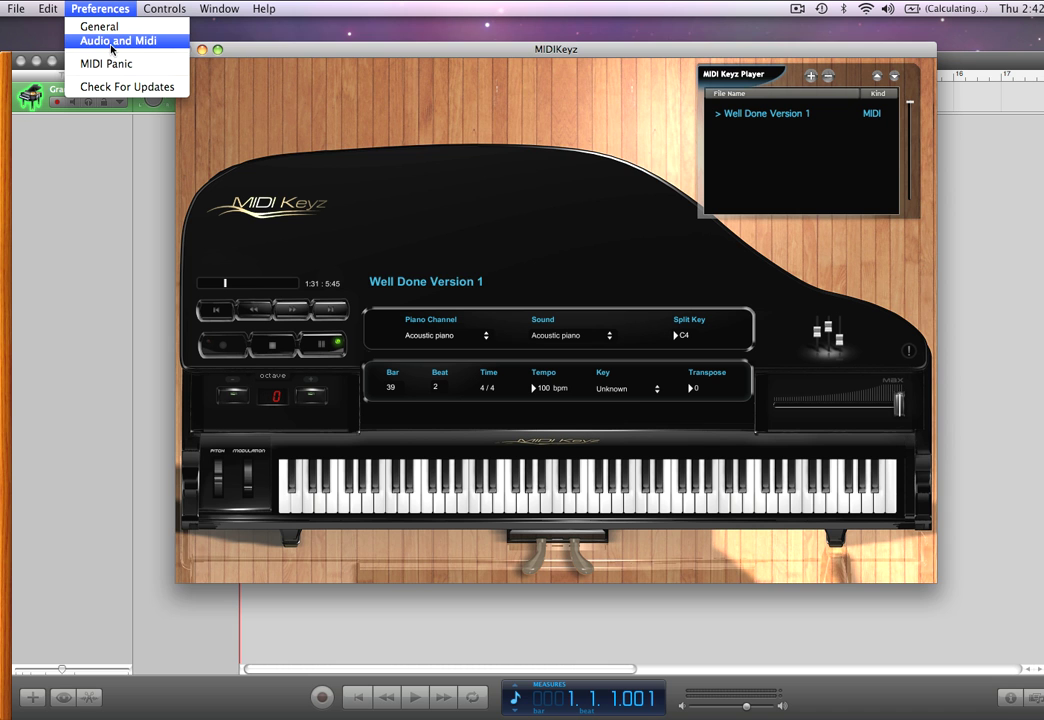
left_click(112, 42)
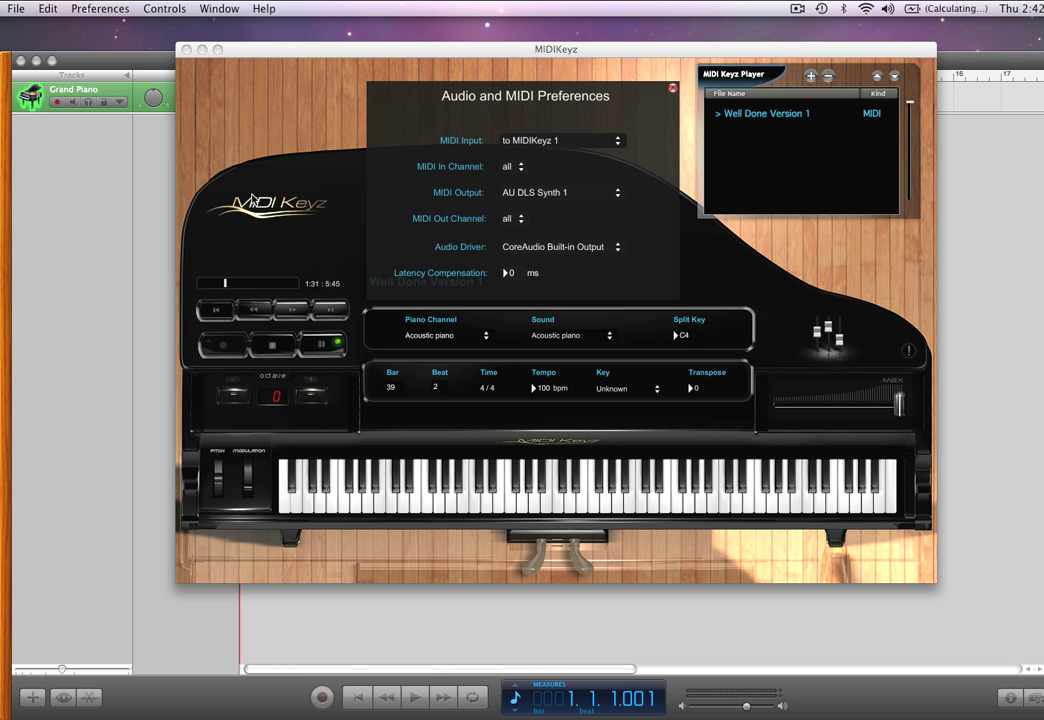
Switch to GarageBand, shrink its window and move it so the MIDIKeyz window shows behind it.
left_click(140, 213)
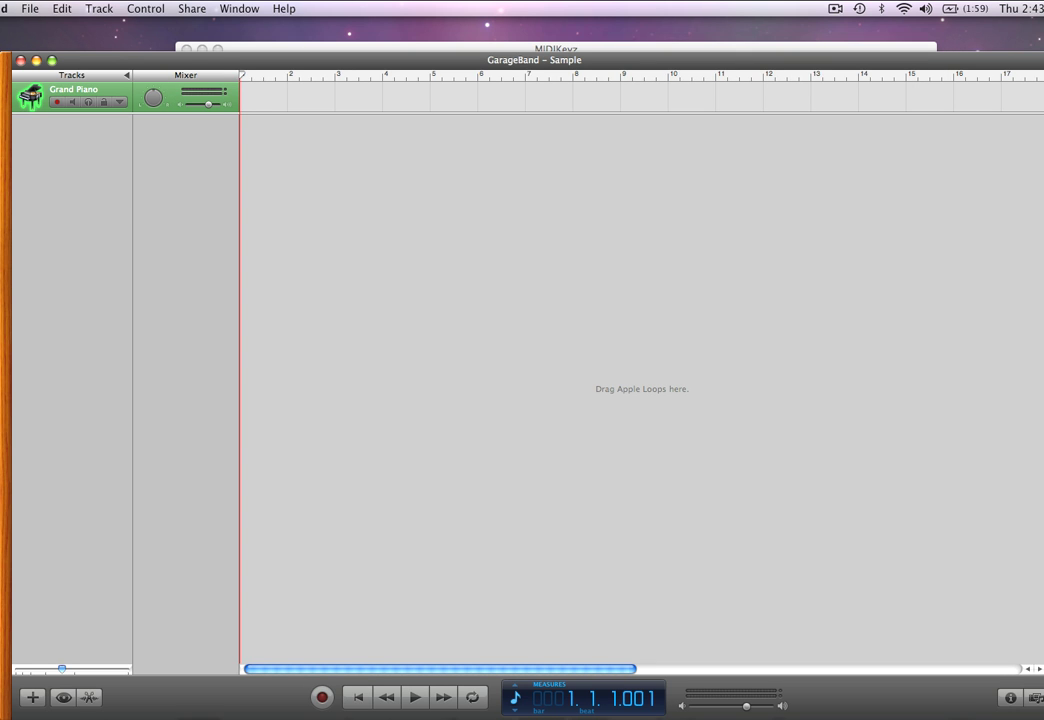
left_click_drag(1040, 712, 993, 547)
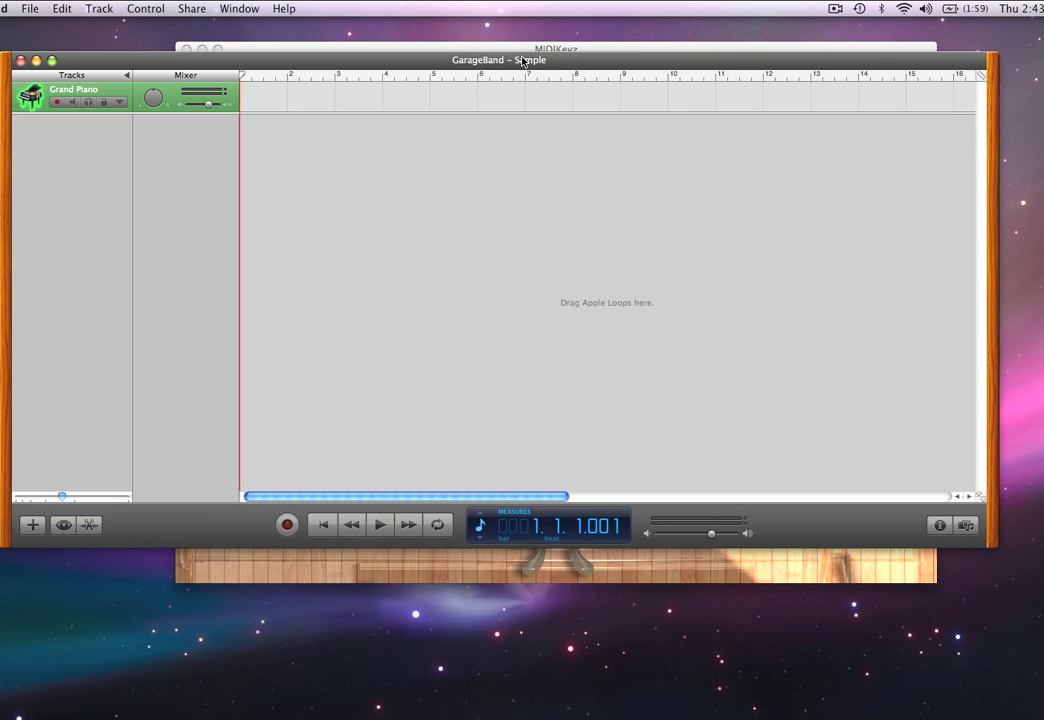
left_click_drag(238, 61, 298, 146)
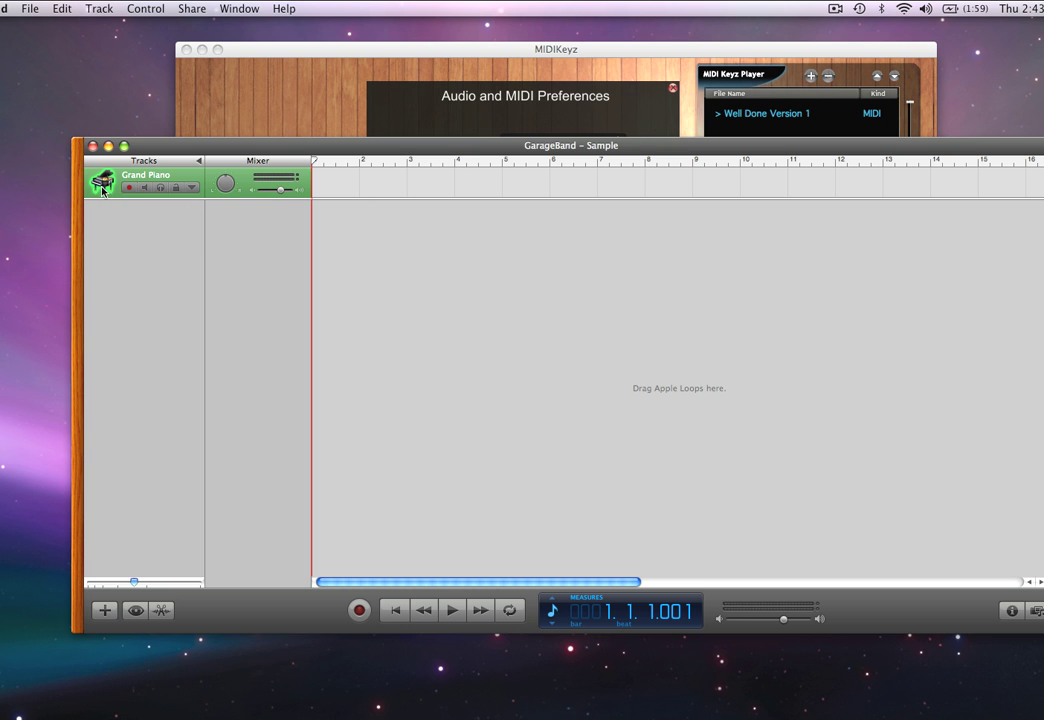
Show the track info, try the Electric Piano instrument and set the track to Live Grand Piano from Pianos and Keyboards.
left_click(1012, 610)
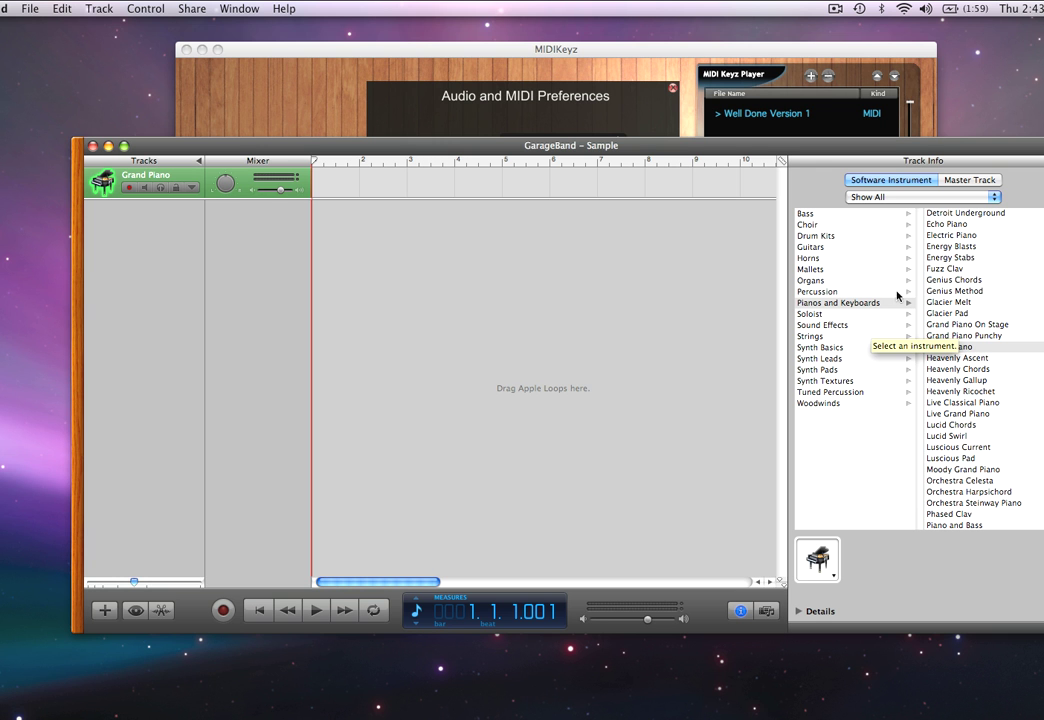
left_click(847, 303)
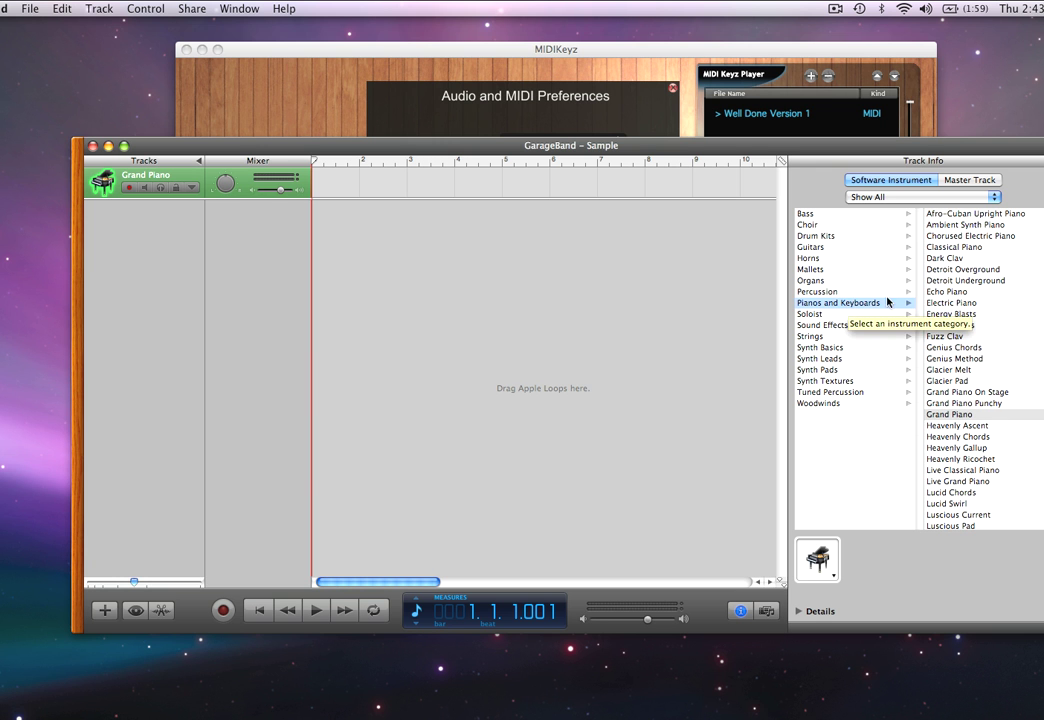
left_click(972, 303)
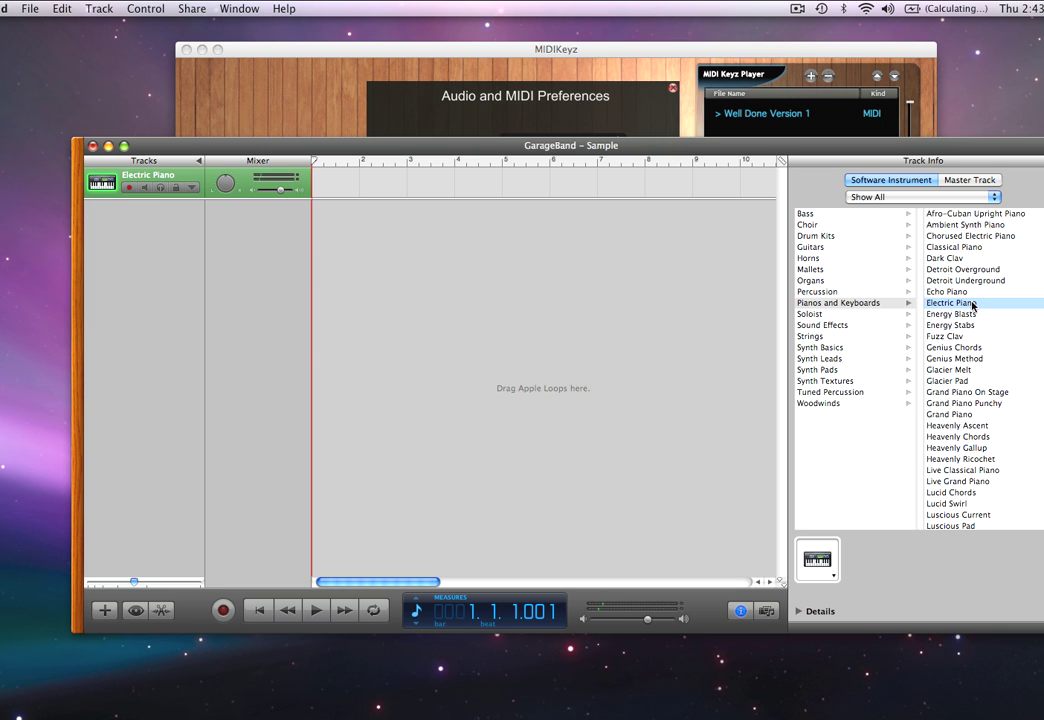
left_click(977, 482)
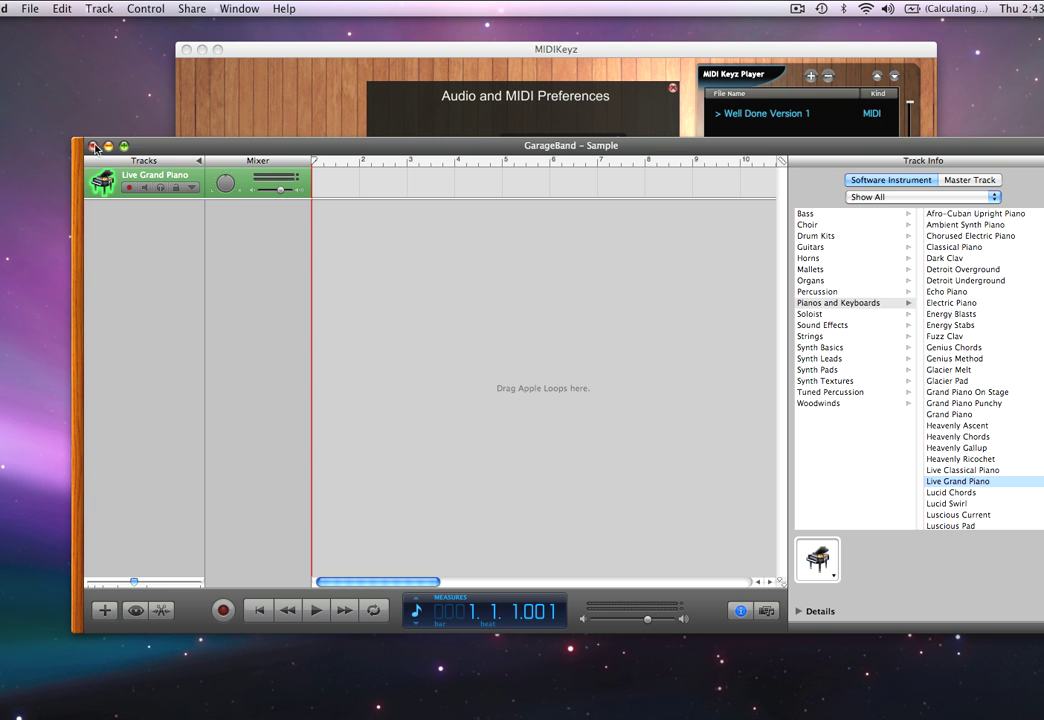
Move and minimize the GarageBand window, and set the MIDI Output in MIDIKeyz to "from MIDIKeyz 1".
left_click_drag(162, 150, 107, 98)
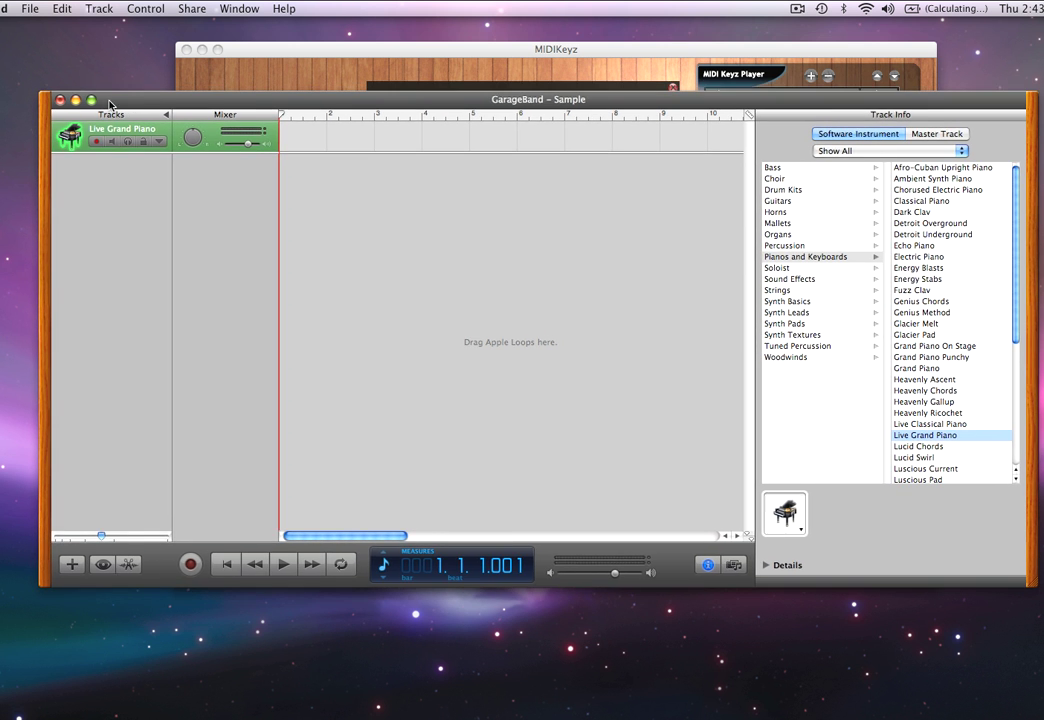
left_click(76, 100)
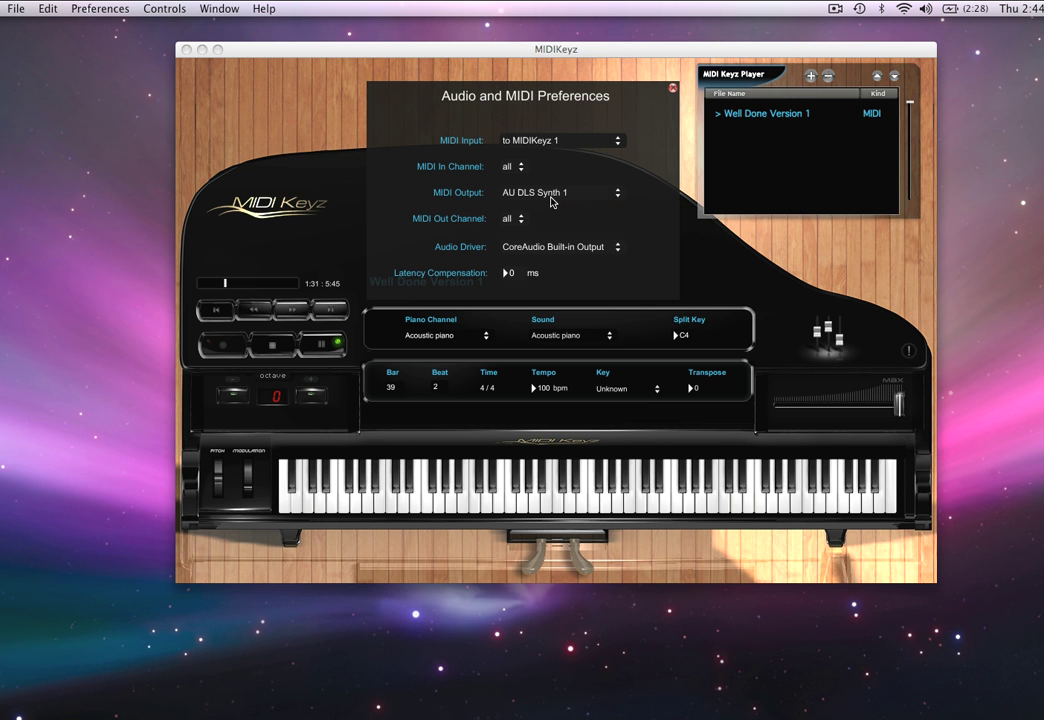
left_click(551, 195)
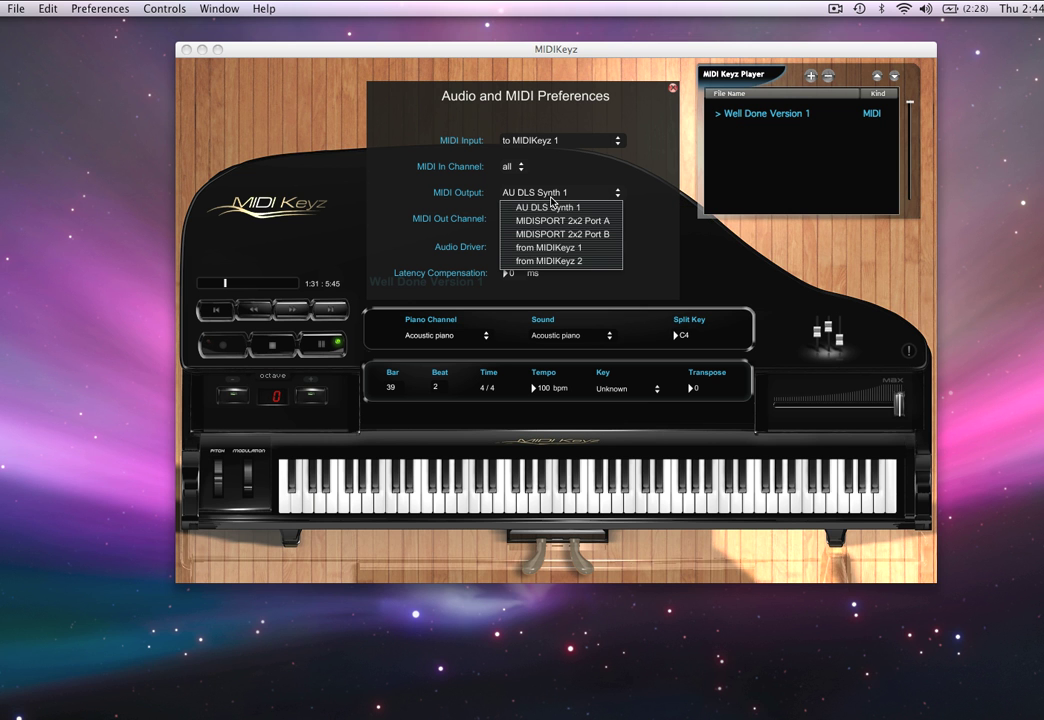
left_click(558, 248)
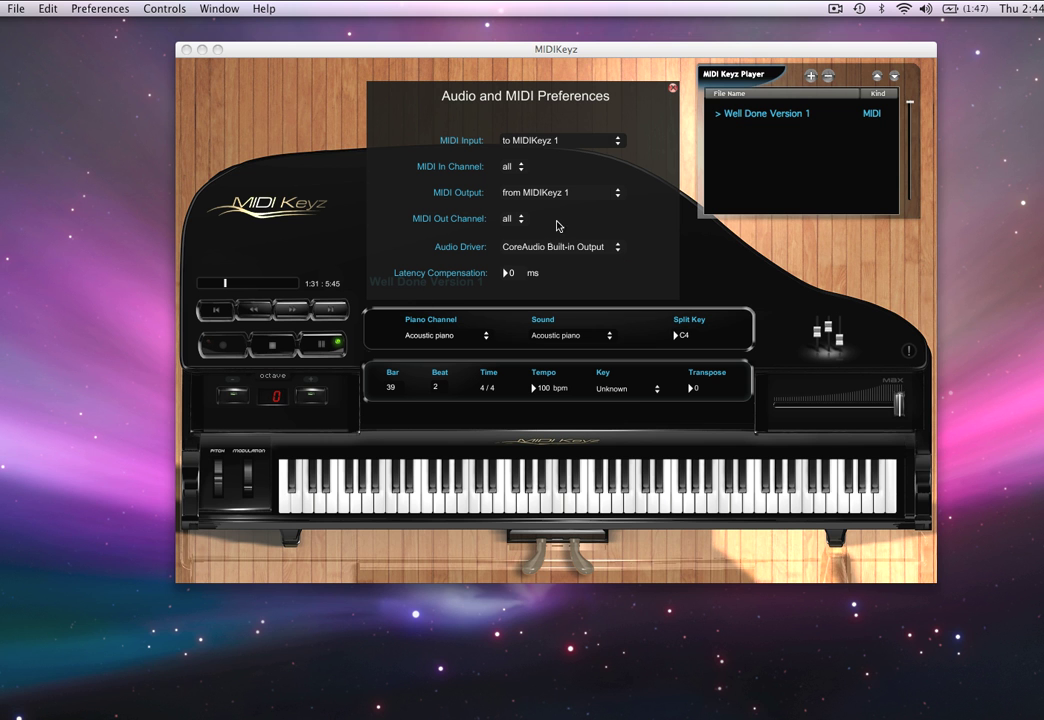
Play the song into GarageBand while adjusting the track's volume and changing its instrument to Electric Piano.
key("space")
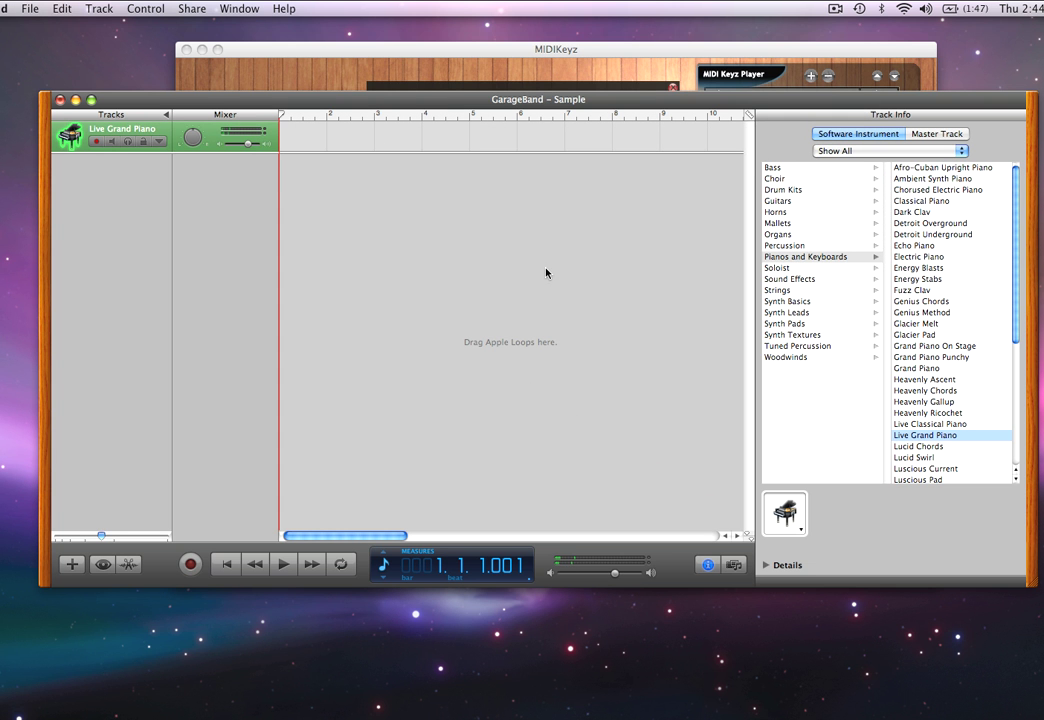
left_click_drag(247, 144, 252, 147)
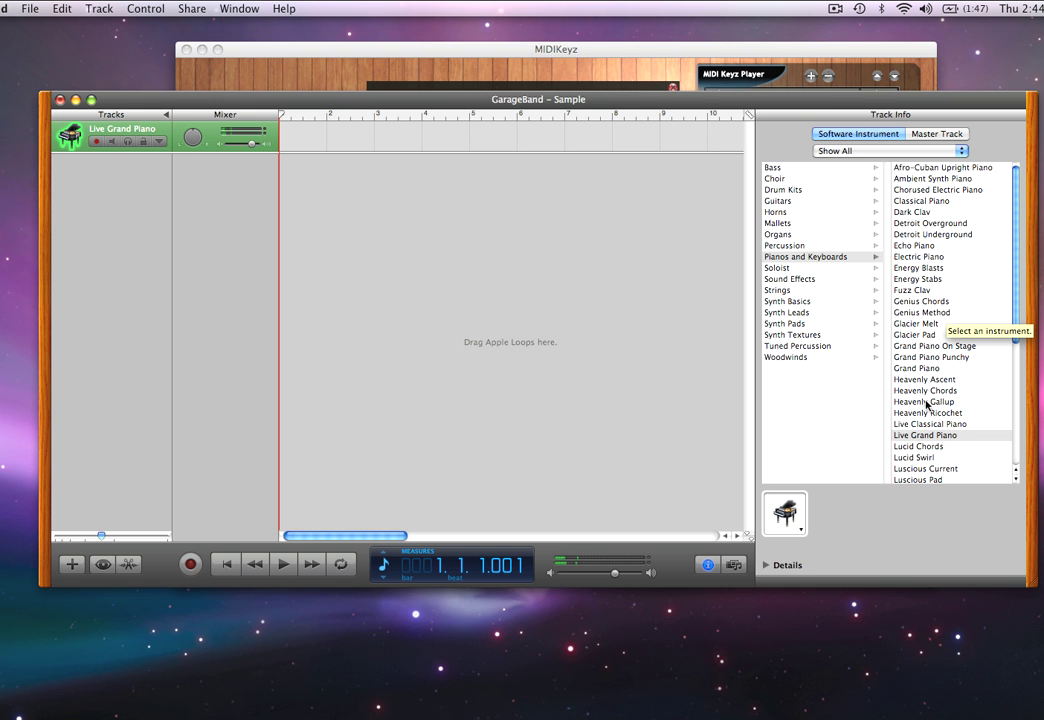
scroll(926, 405, "down", 1)
scroll(926, 405, "down", 2)
scroll(925, 401, "up", 3)
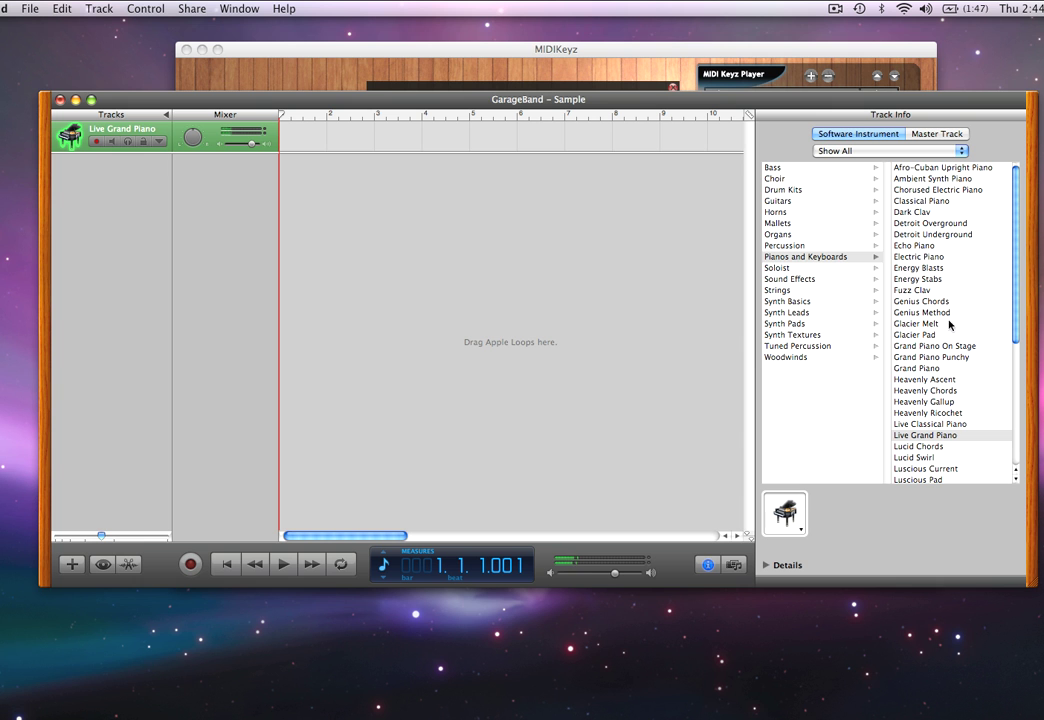
left_click(936, 258)
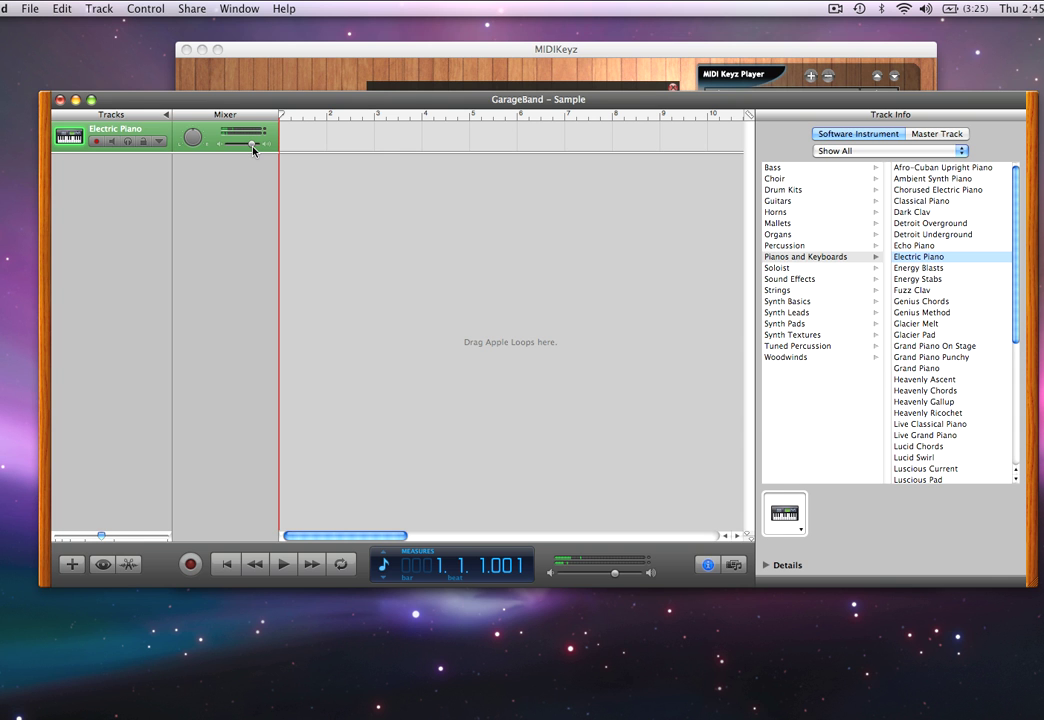
left_click_drag(253, 148, 249, 148)
Minimize GarageBand to return to MIDIKeyz, and open its Audio and MIDI preferences for review.
left_click(76, 100)
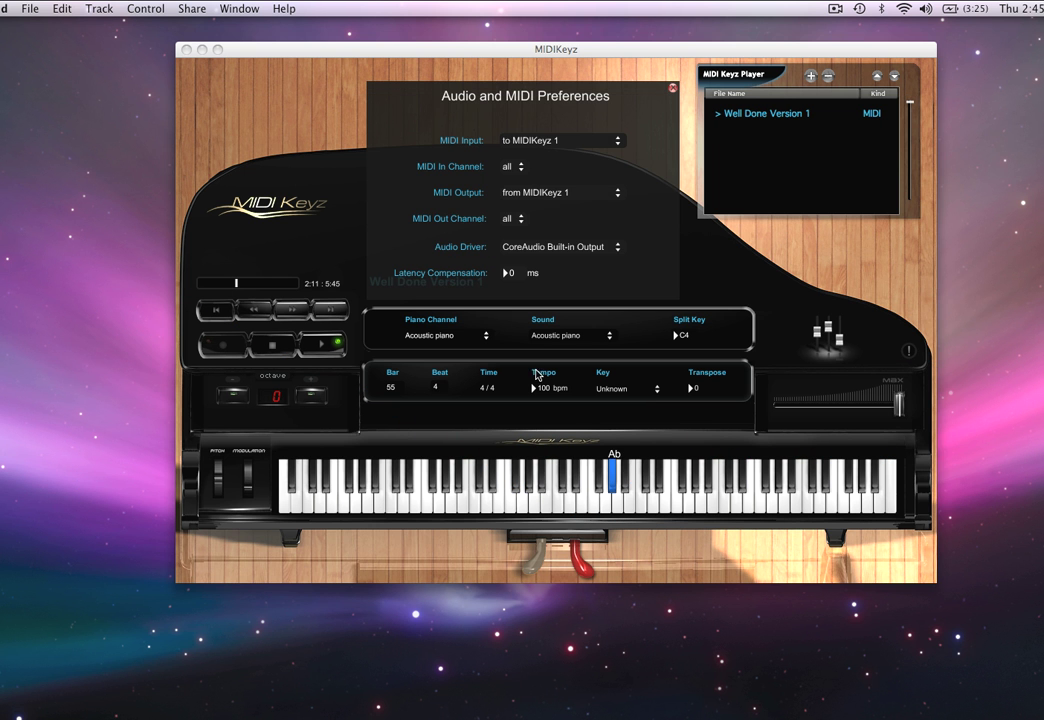
left_click(711, 282)
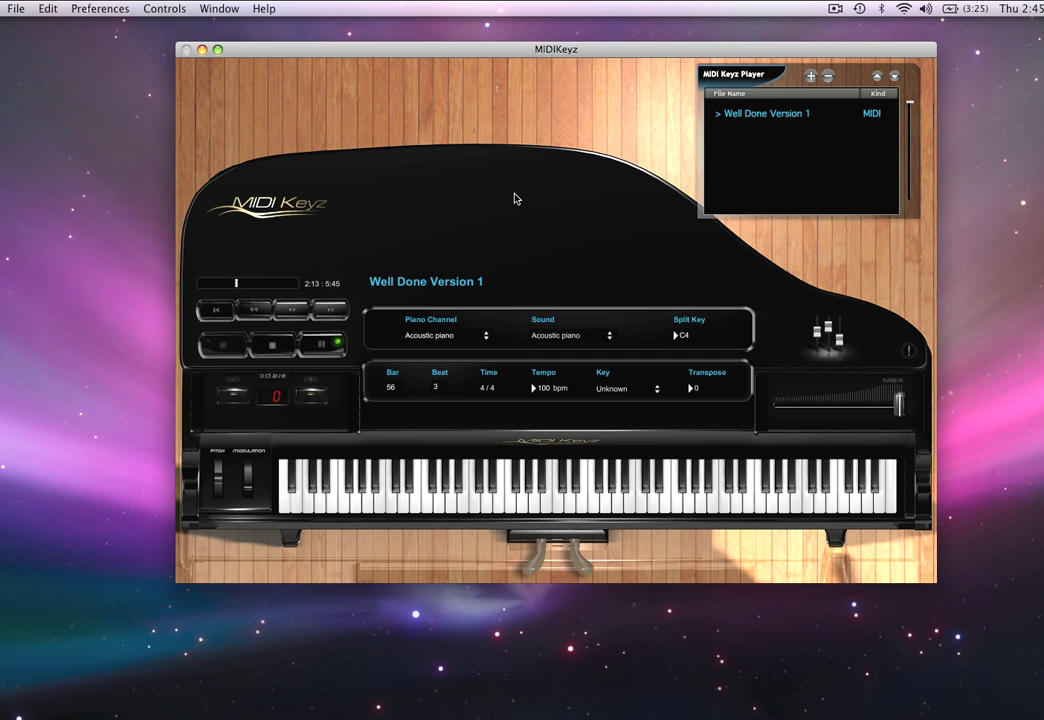
left_click(88, 8)
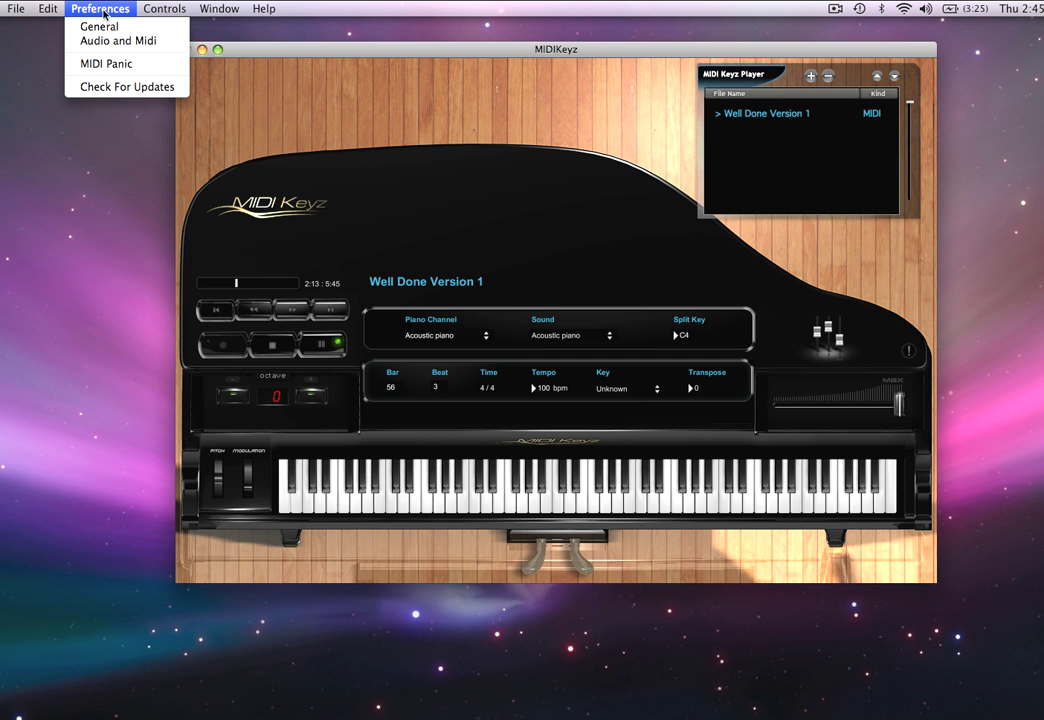
left_click(108, 41)
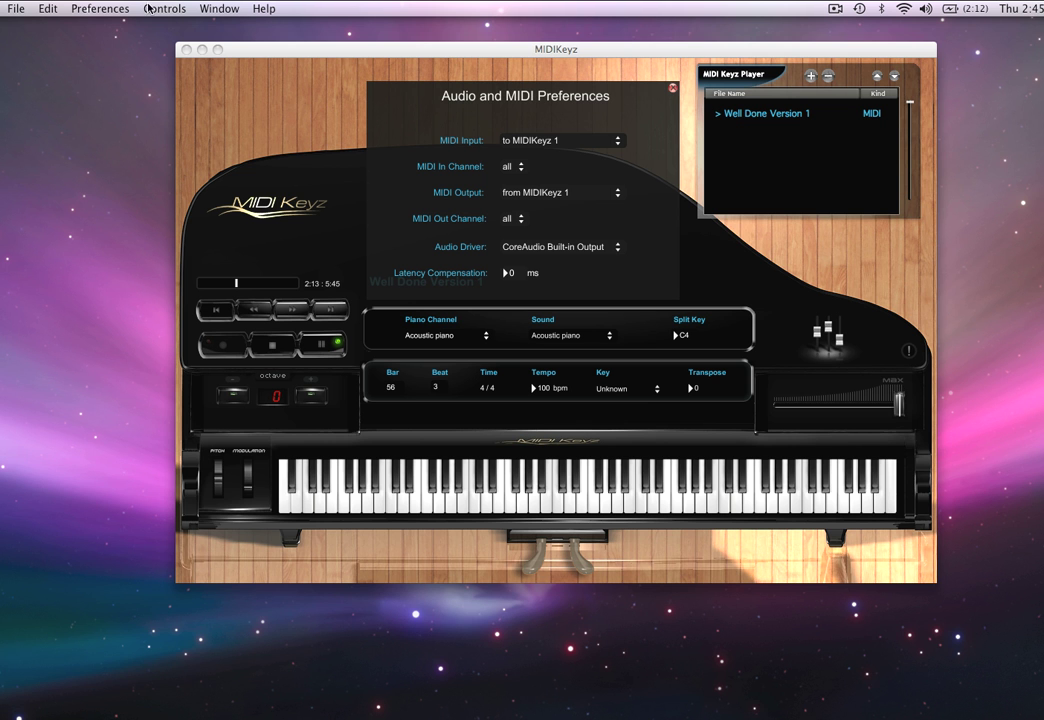
left_click(100, 8)
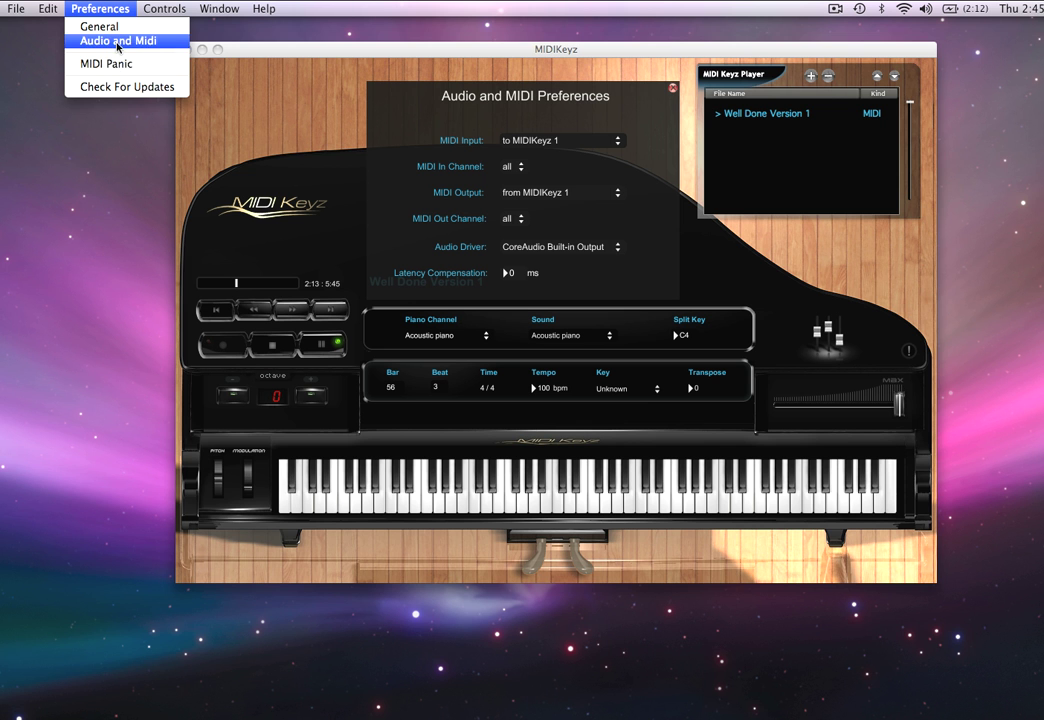
left_click(115, 40)
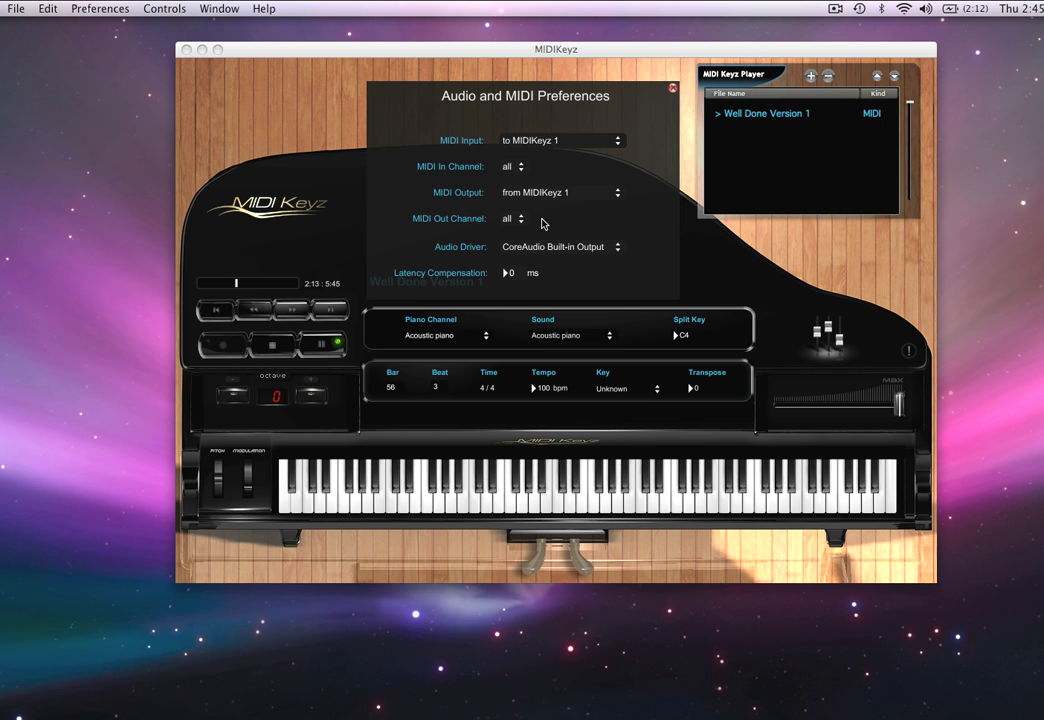
Enable the Querty Keyboard option in the general preferences and try a few notes with G, H and F.
left_click(96, 8)
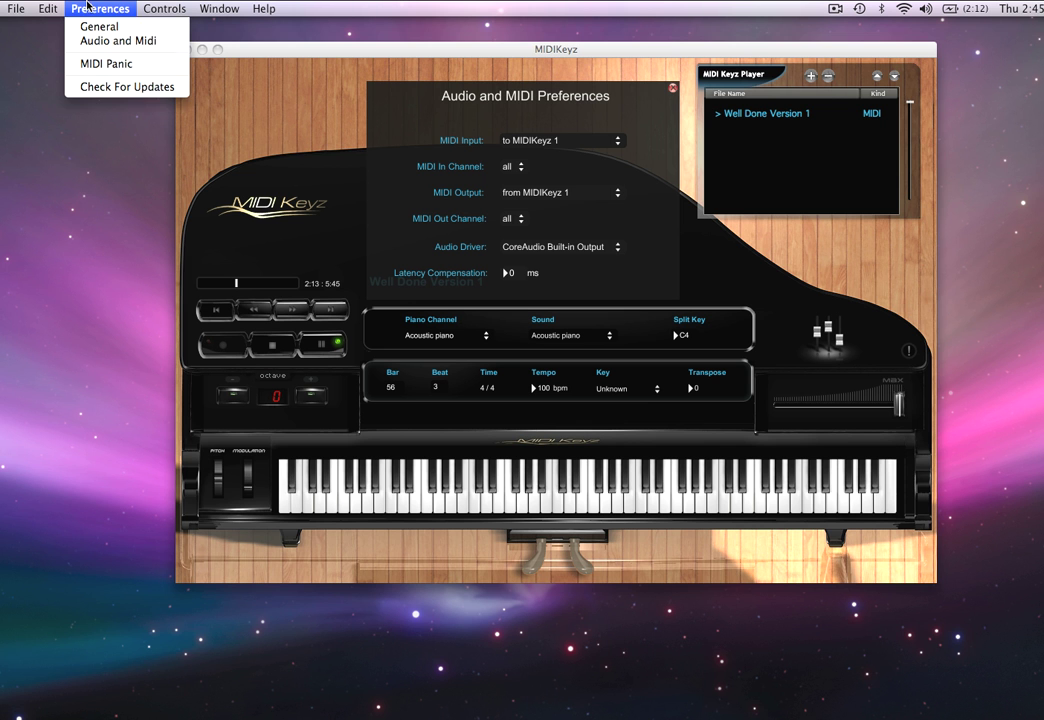
left_click(99, 27)
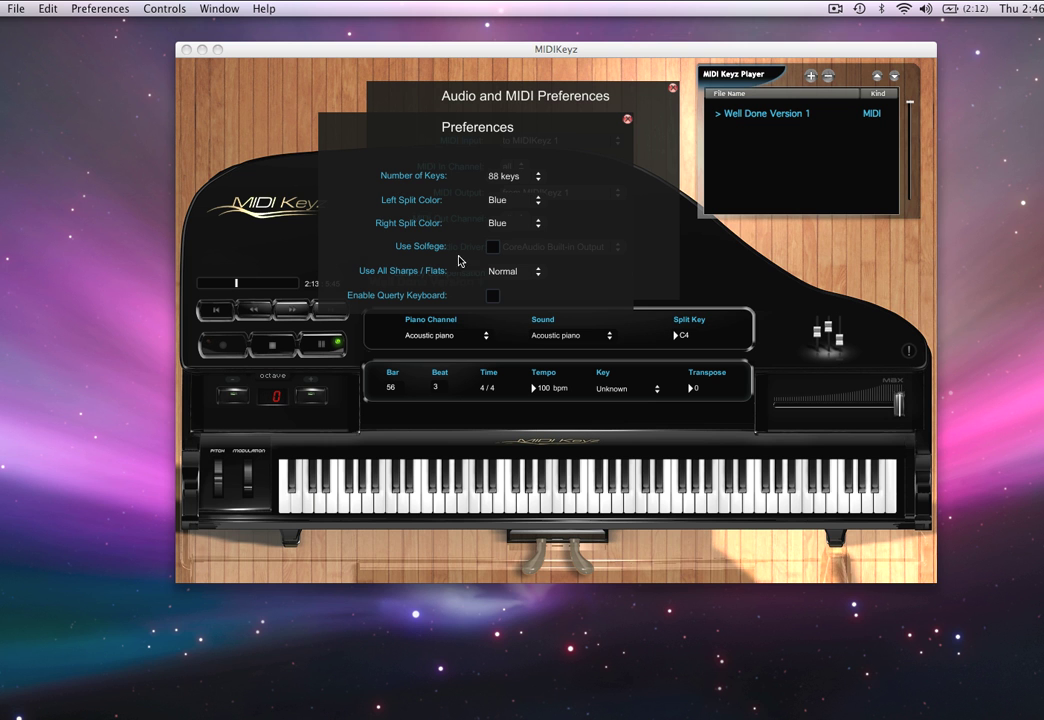
left_click(492, 298)
key("g")
key("h")
key("f")
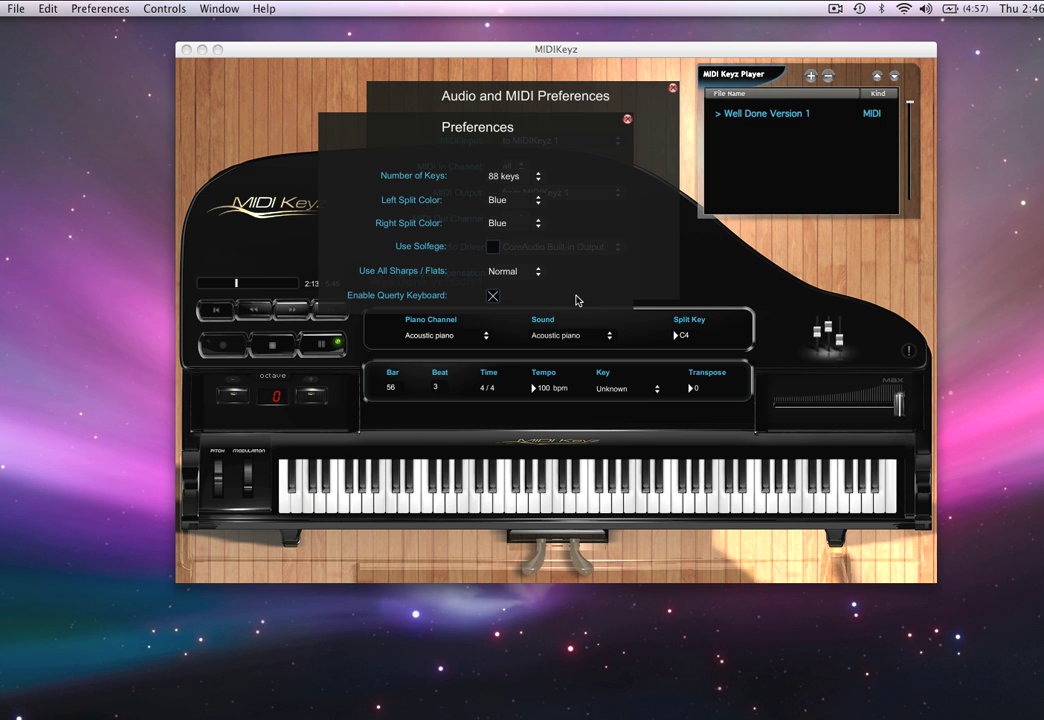
Close the Audio and MIDI preferences and shift the general Preferences dialog slightly.
left_click(672, 89)
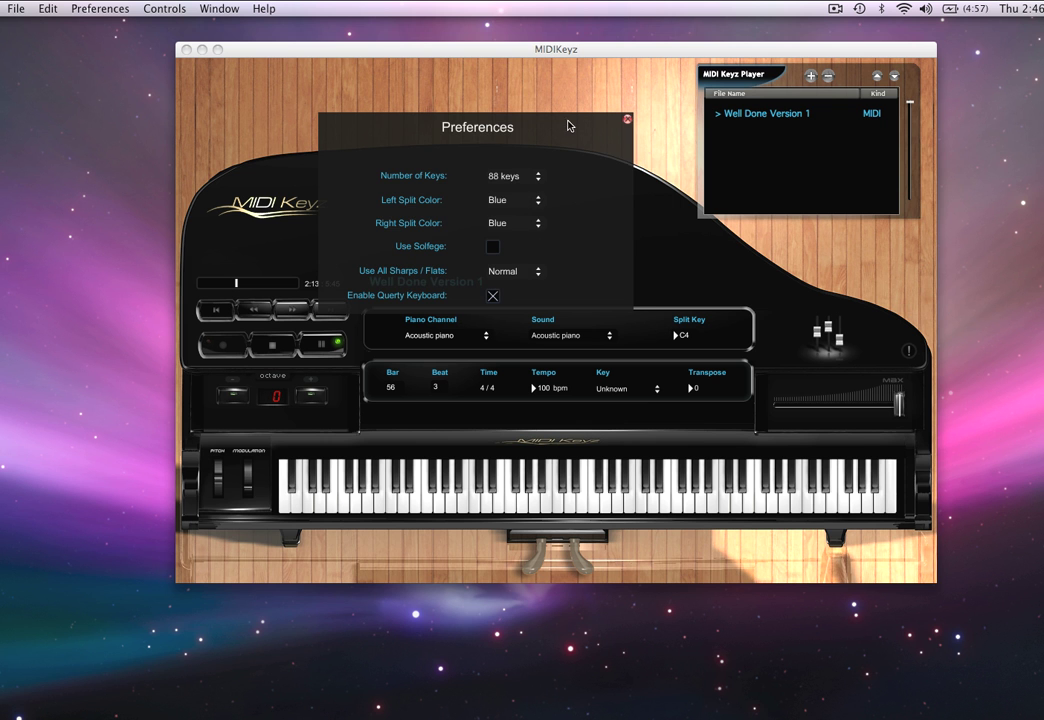
left_click_drag(570, 123, 579, 120)
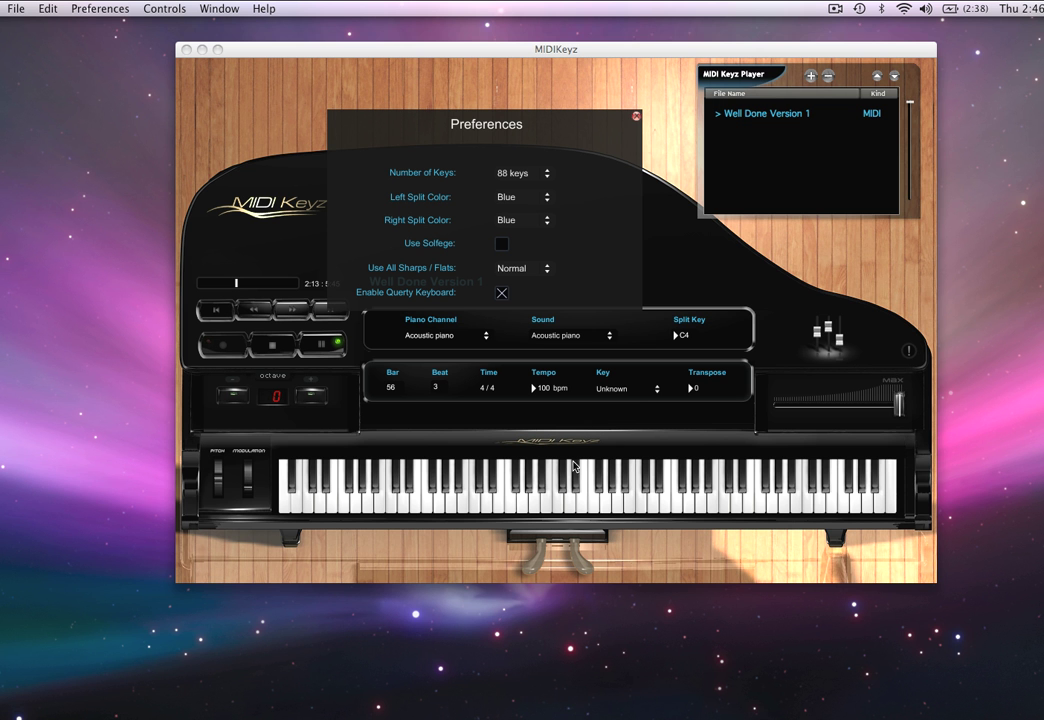
Record notes played in MIDIKeyz onto GarageBand's Electric Piano track, and stop the recording.
left_click(601, 712)
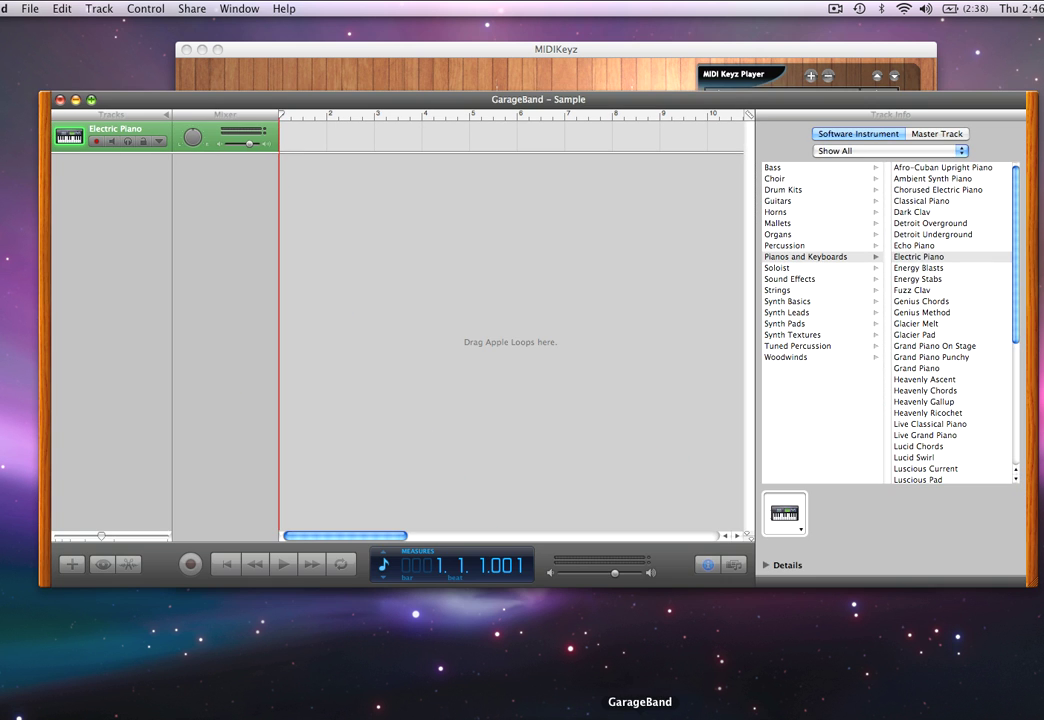
left_click(194, 566)
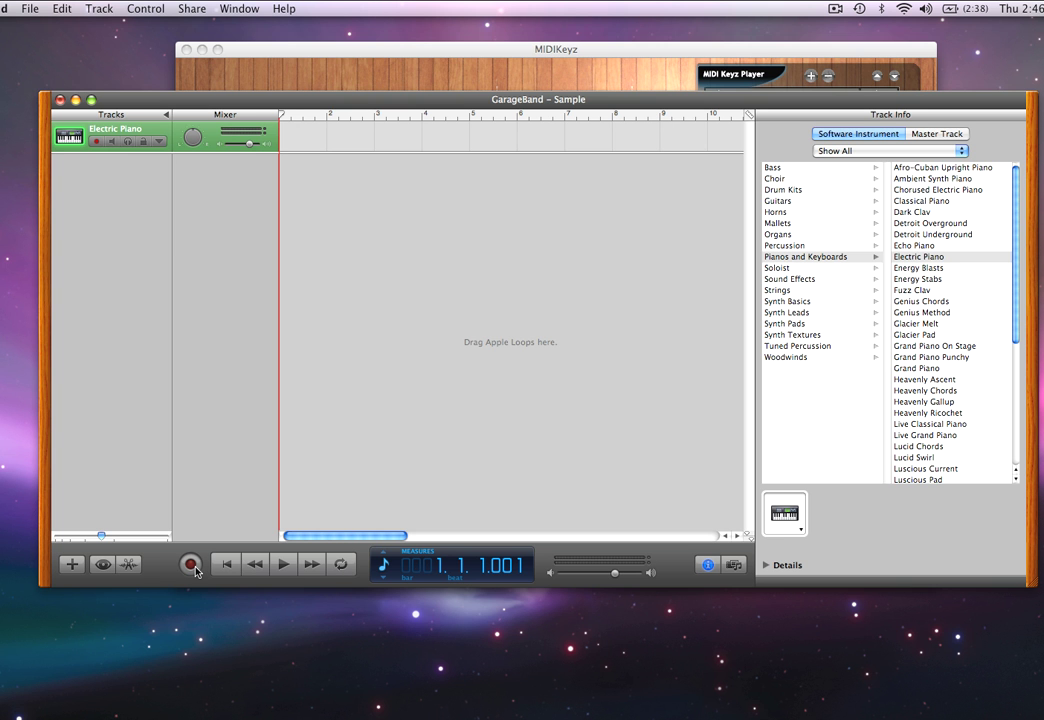
left_click(467, 53)
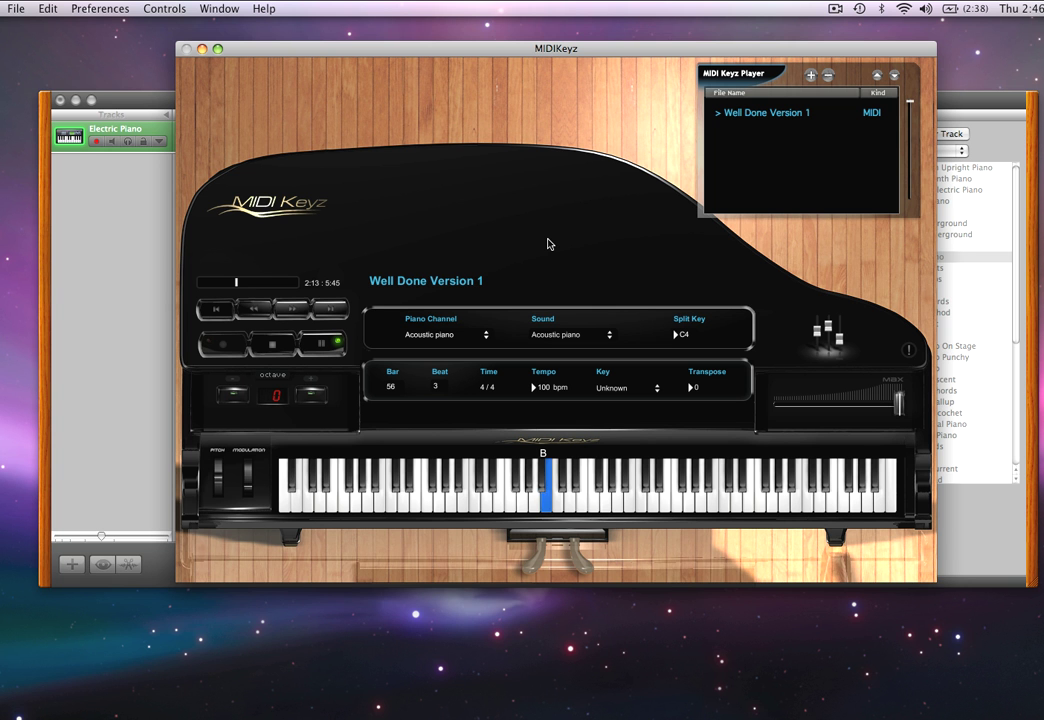
left_click(125, 92)
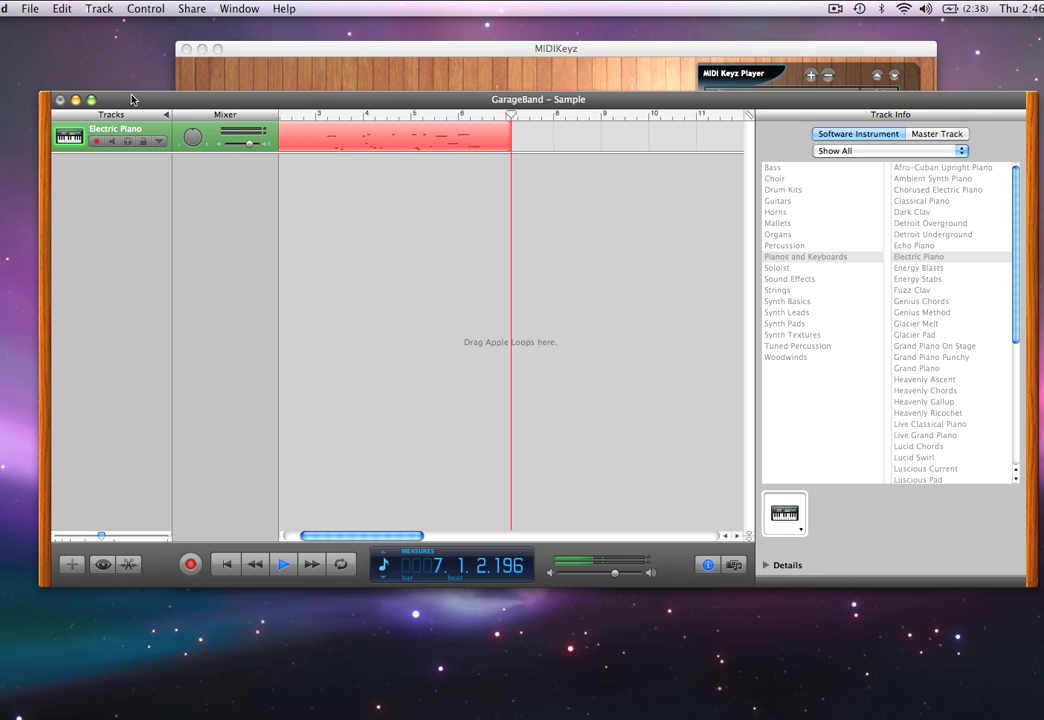
left_click(285, 566)
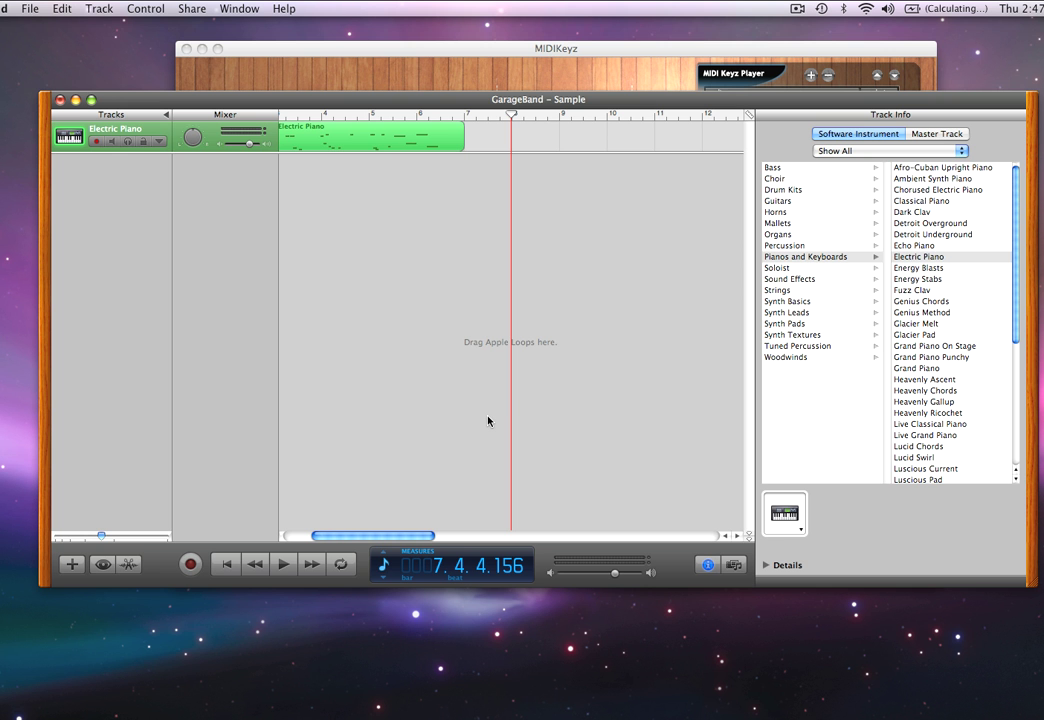
Switch to MIDIKeyz, open the general preferences to review the Enable Querty Keyboard option, and try a note with A.
left_click(487, 49)
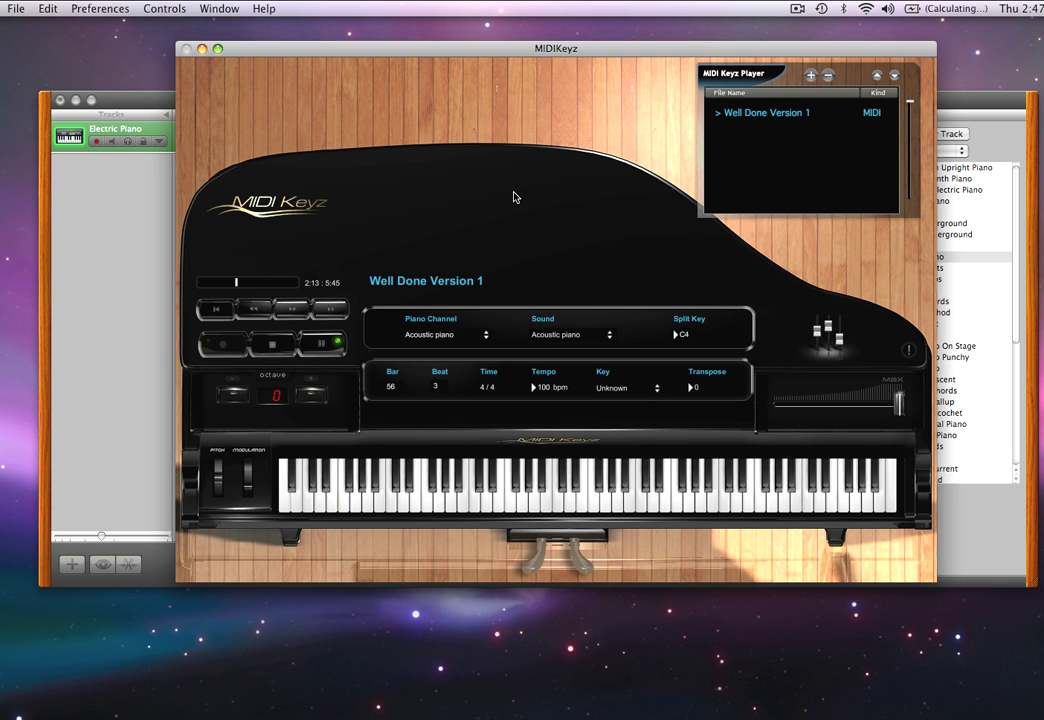
left_click(100, 8)
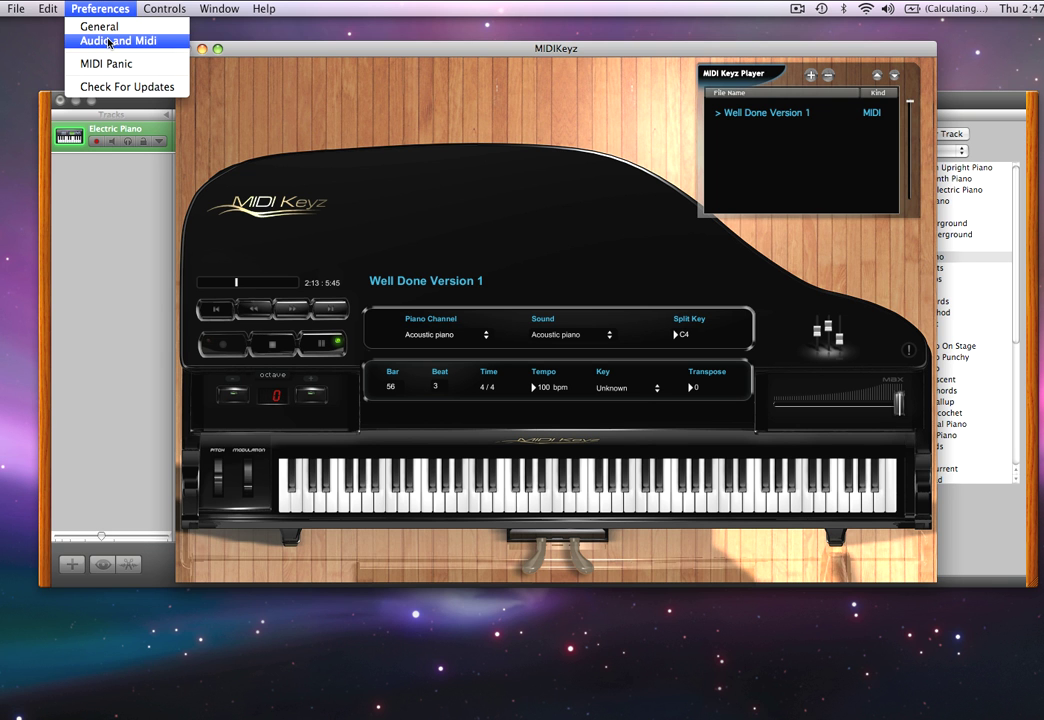
left_click(106, 28)
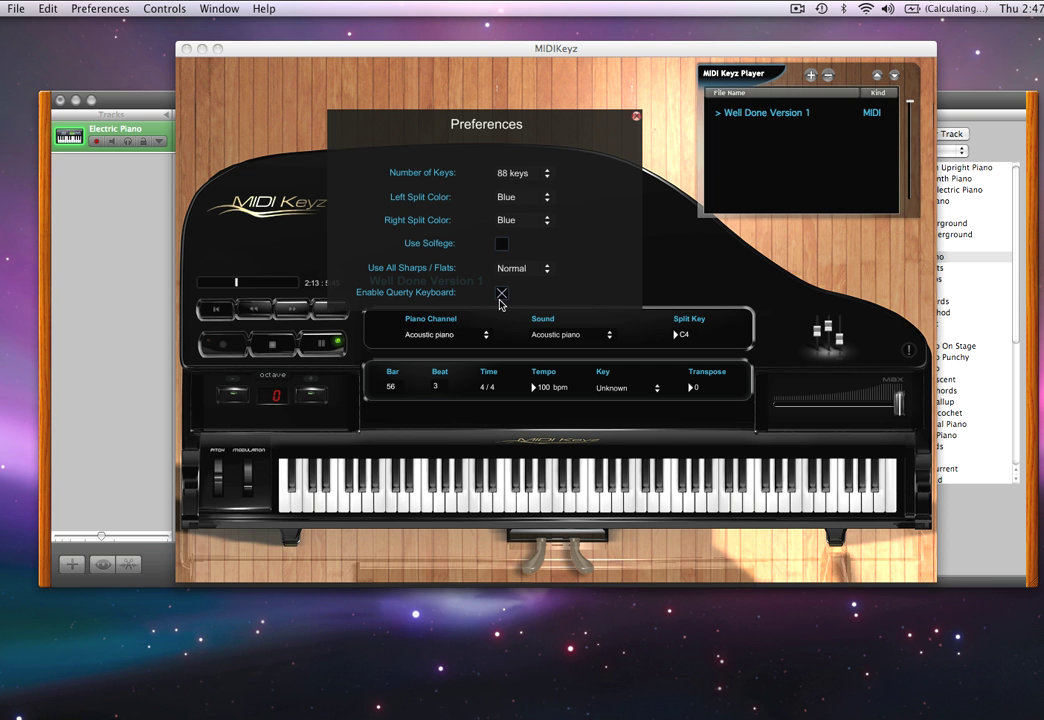
key("a")
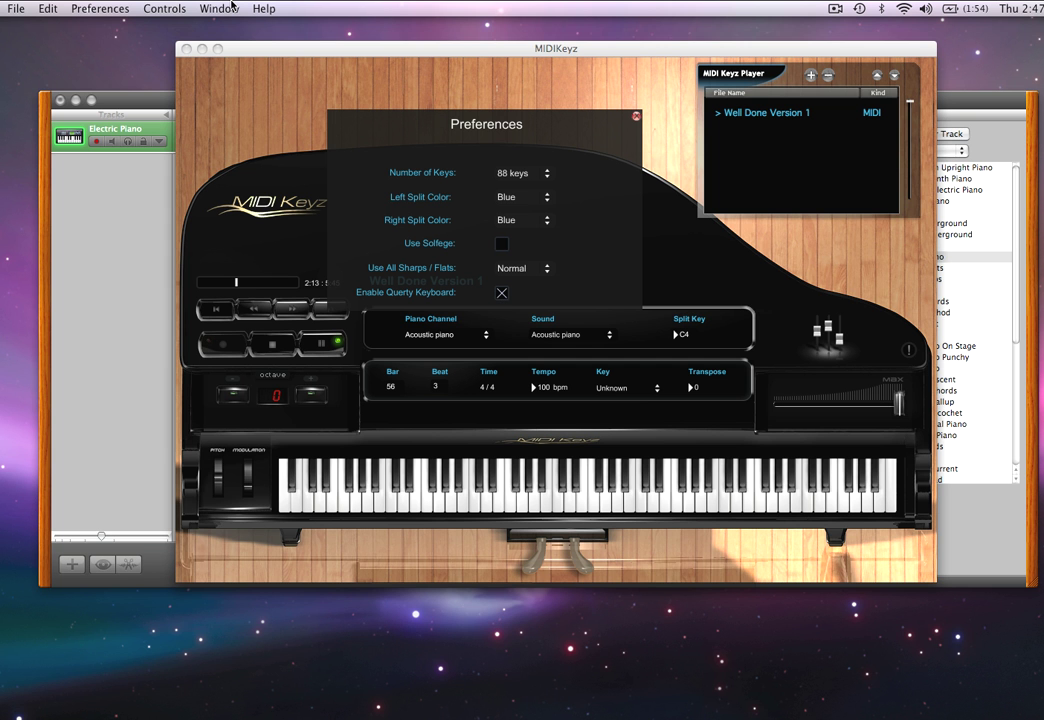
Open the Audio and MIDI preferences to review the MIDI output setting, and close the general Preferences dialog.
left_click(76, 8)
left_click(100, 41)
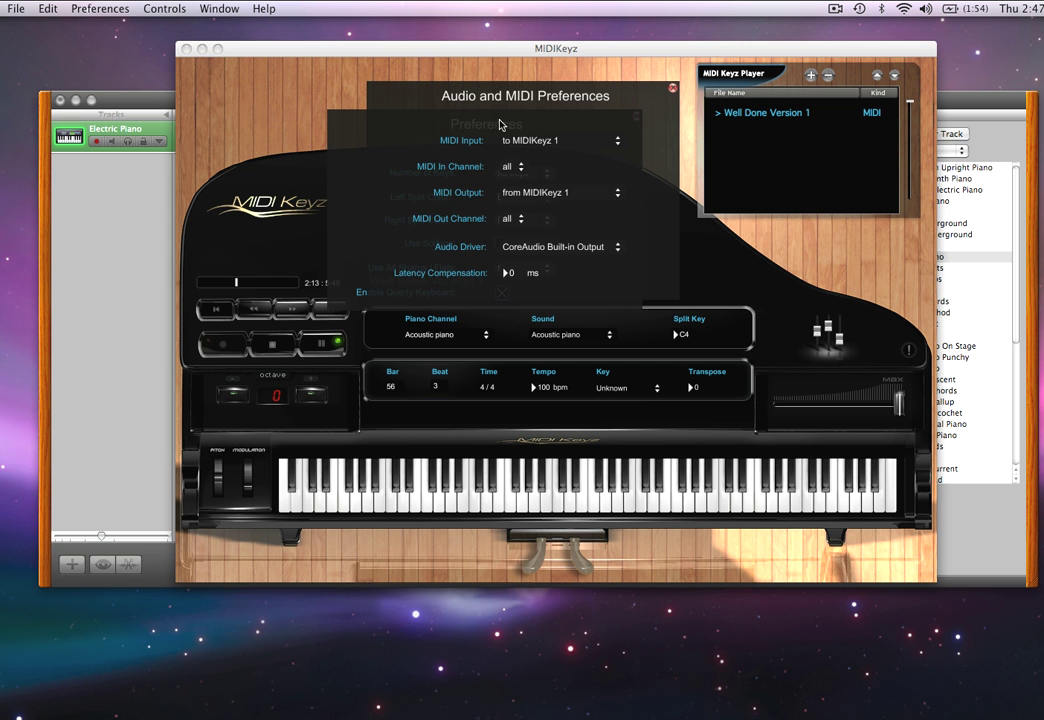
left_click(345, 138)
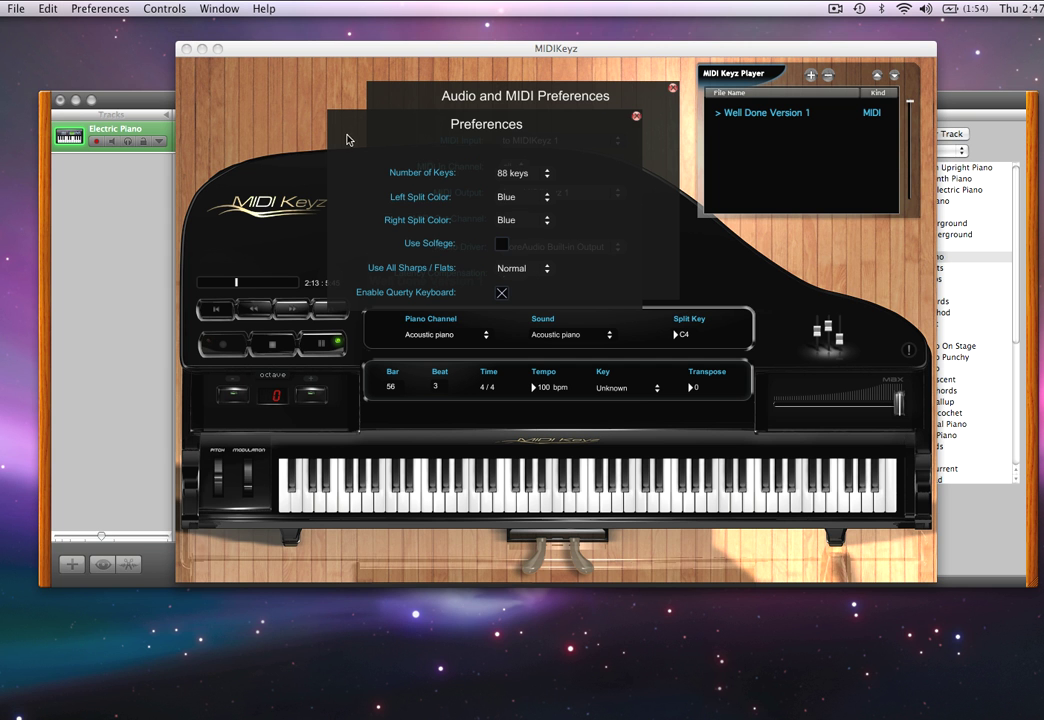
left_click(636, 116)
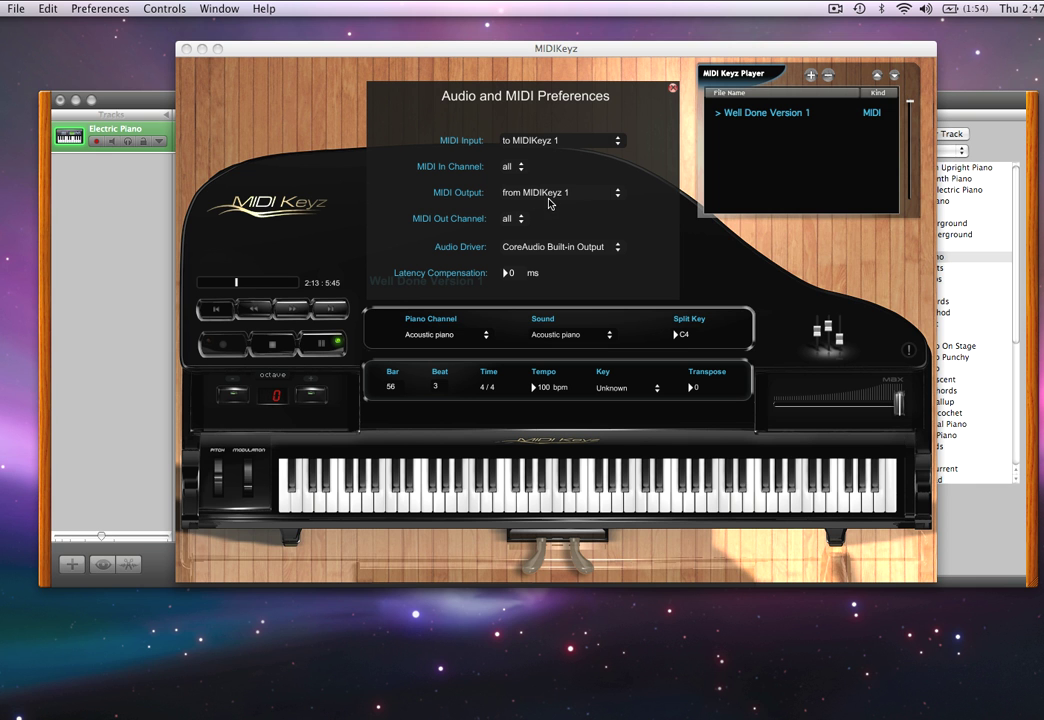
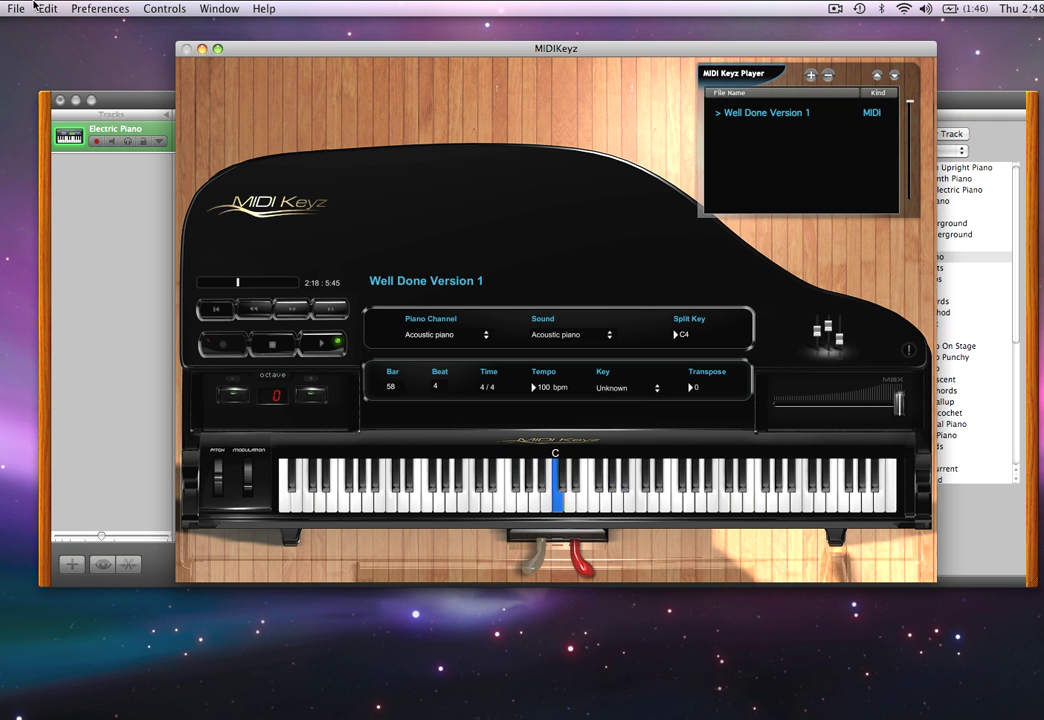
Try AU DLS Synth 1 as the MIDI output in the Audio and MIDI preferences, and set it back to from MIDIKeyz 1.
left_click(75, 7)
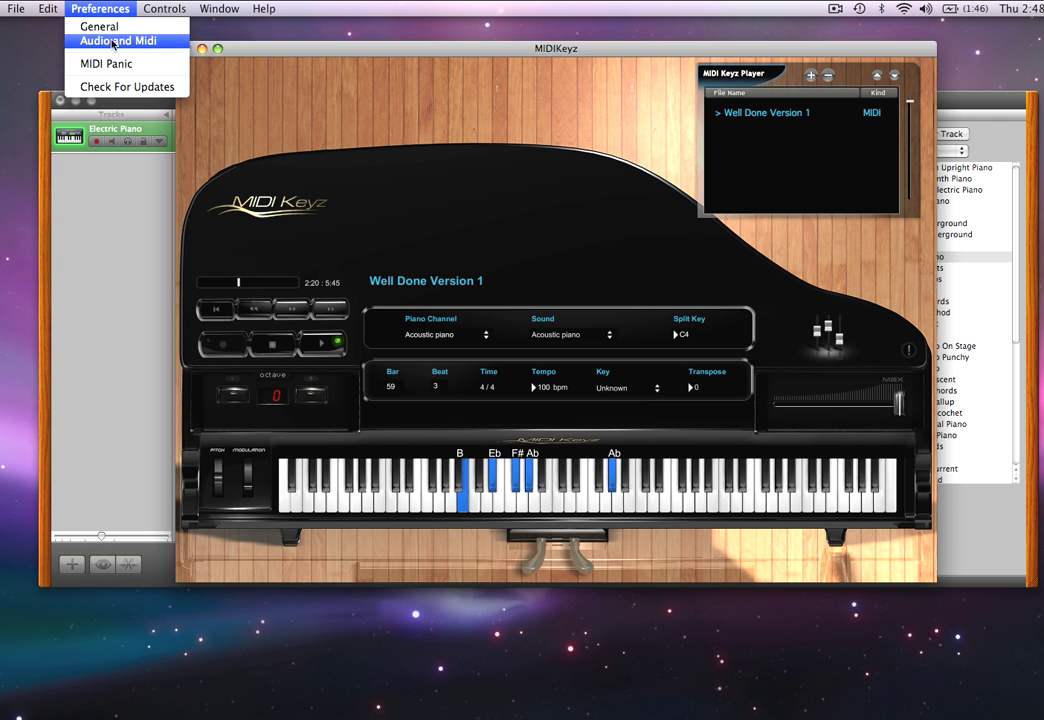
left_click(111, 41)
left_click(574, 194)
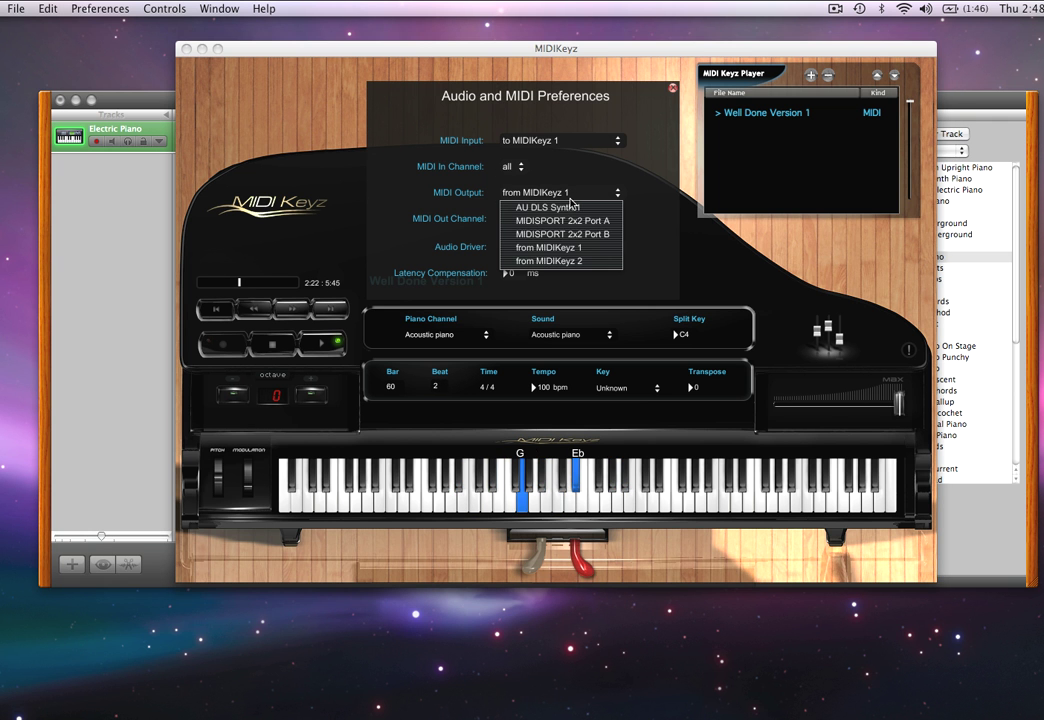
left_click(567, 208)
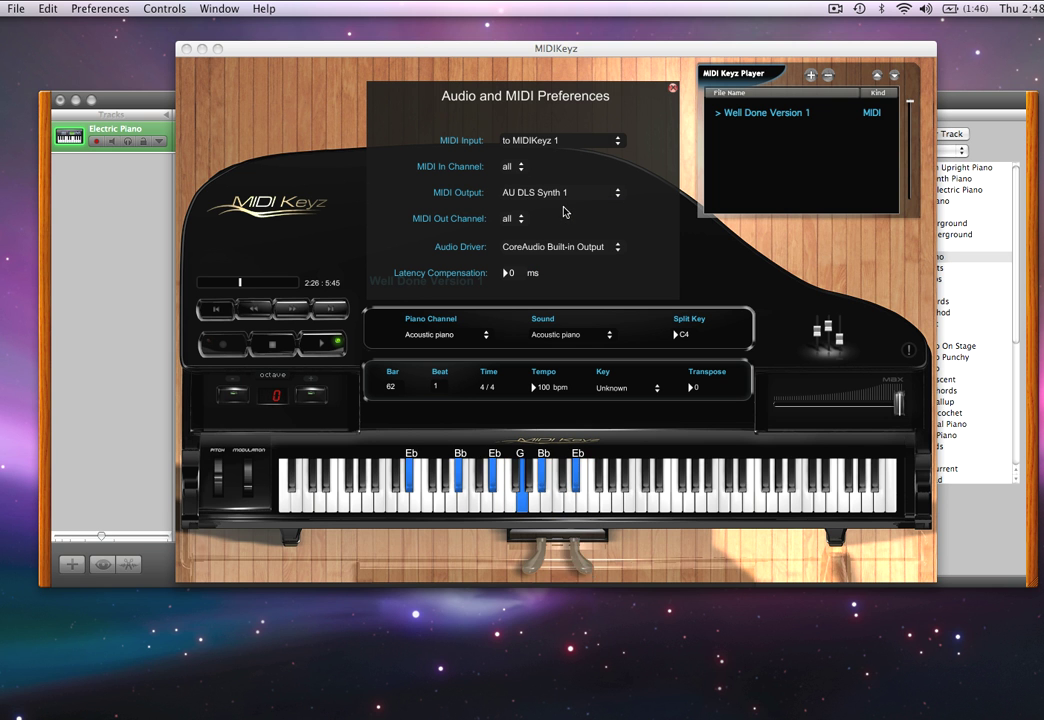
left_click(556, 193)
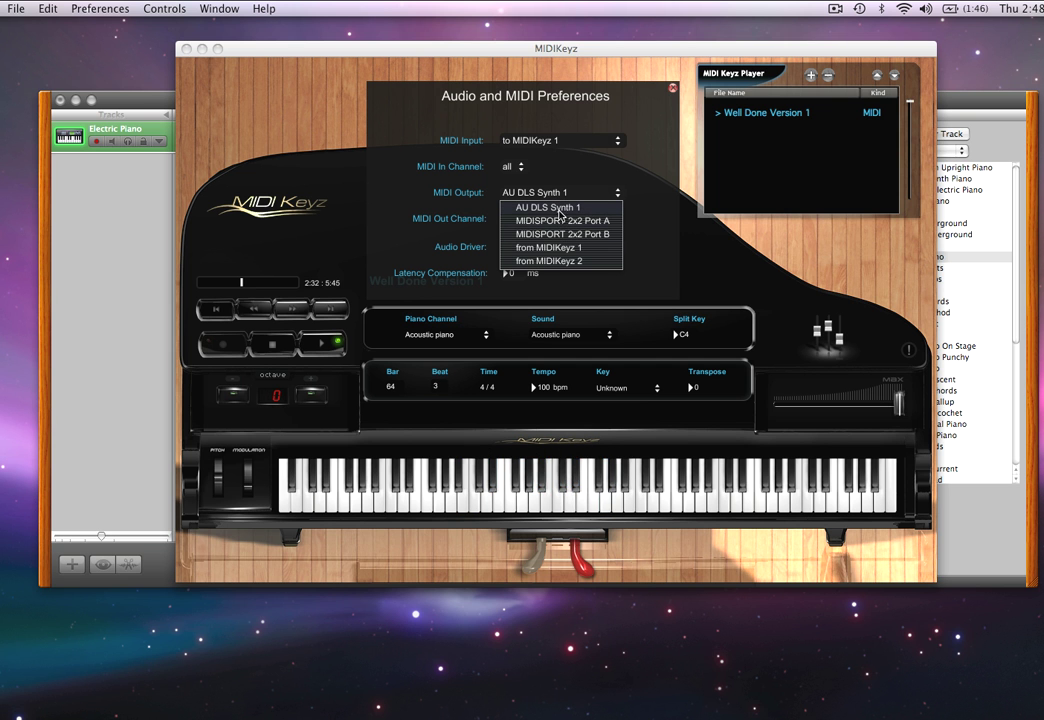
left_click(567, 248)
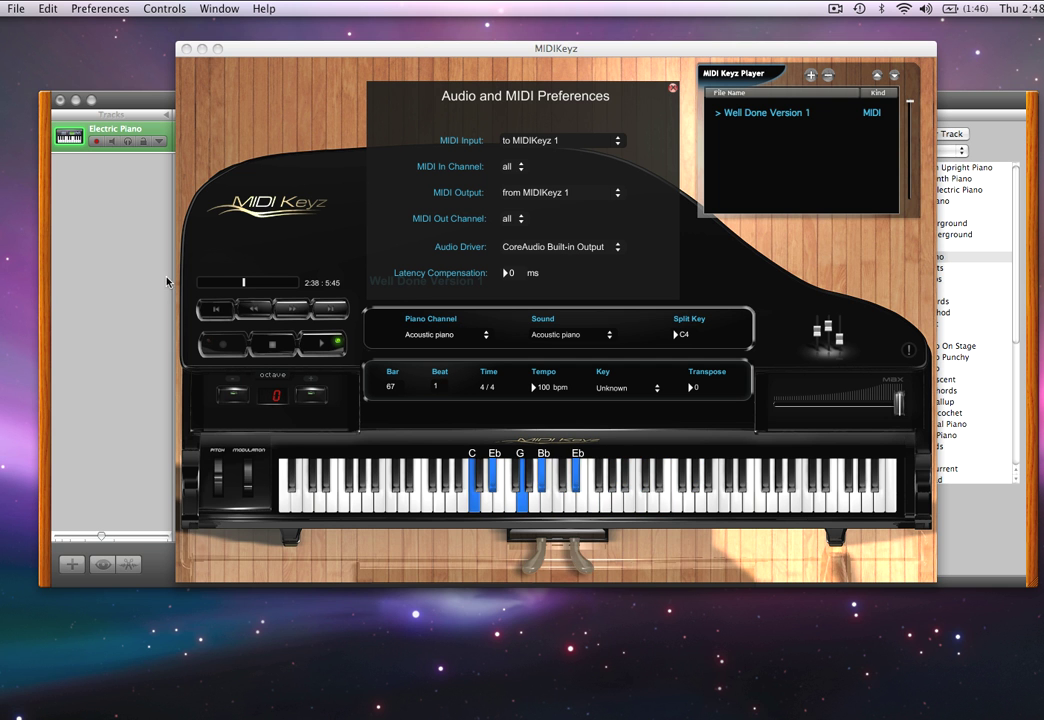
Switch to GarageBand and change the Electric Piano track's instrument to Xtra String Ens Legato from the Strings category.
left_click(130, 230)
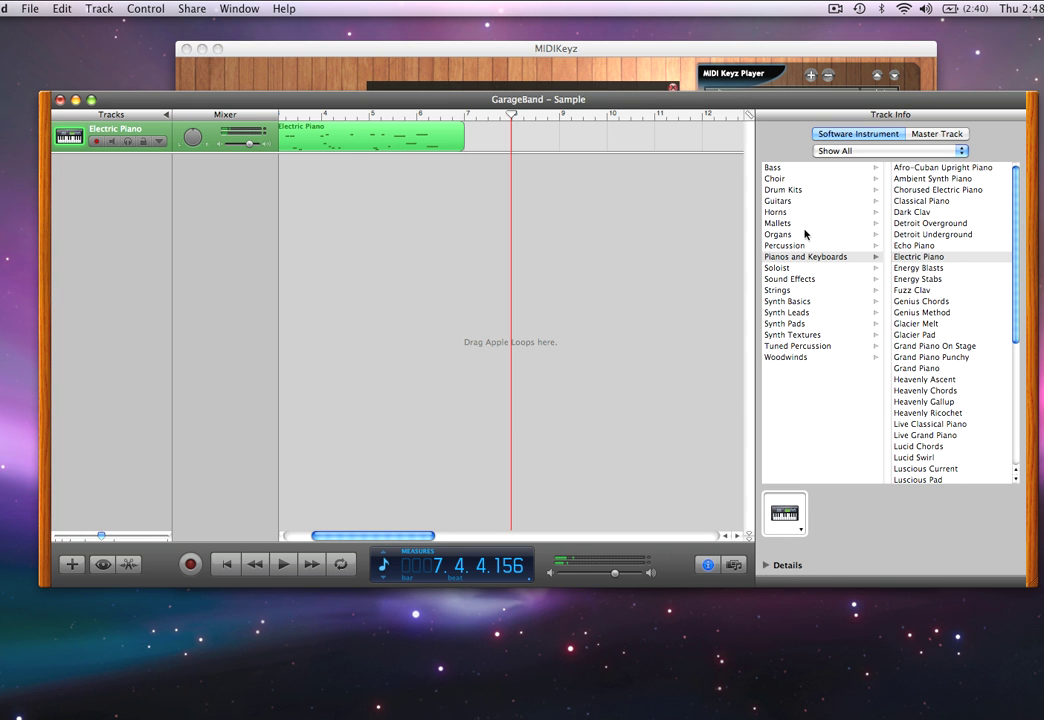
left_click(783, 292)
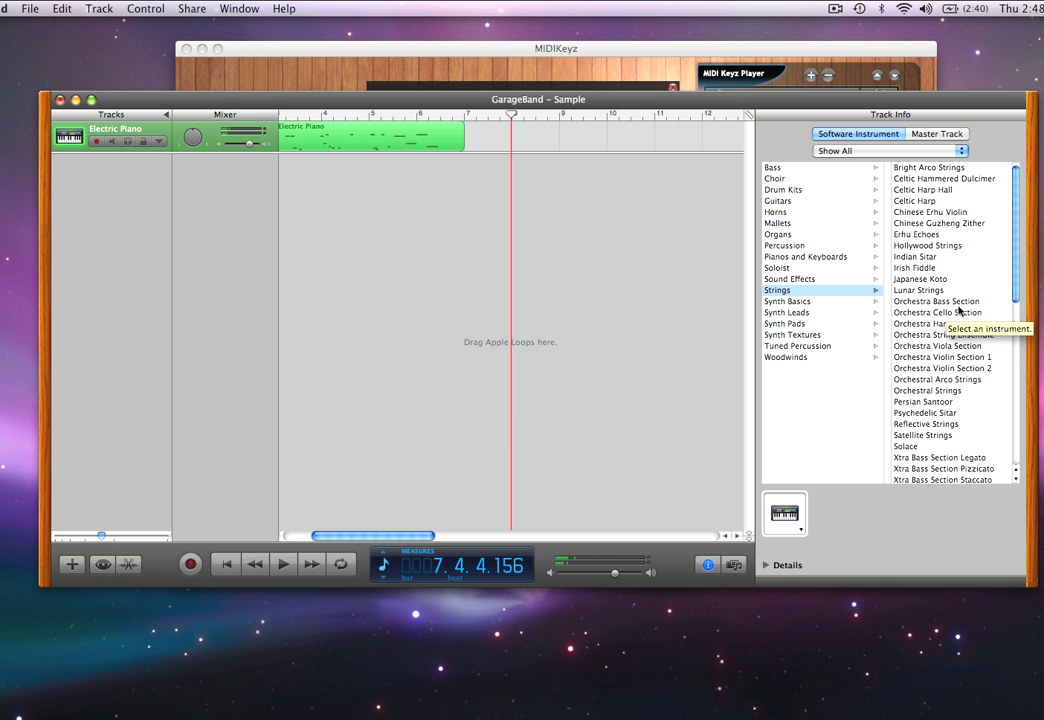
scroll(955, 300, "down", 5)
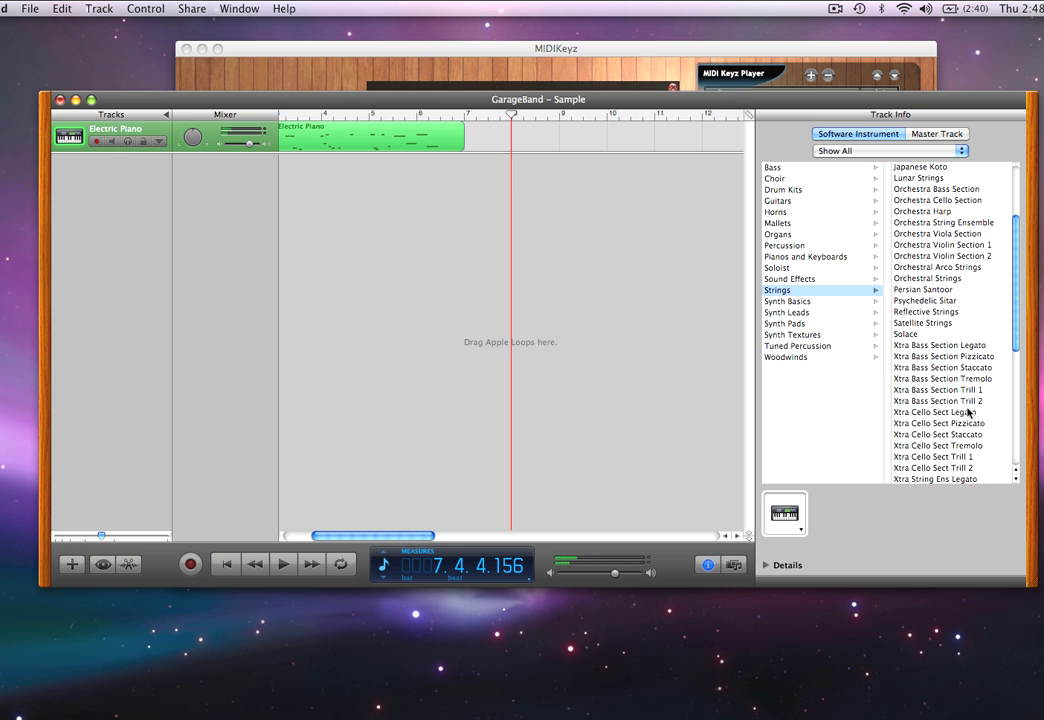
scroll(968, 432, "down", 3)
scroll(968, 432, "down", 1)
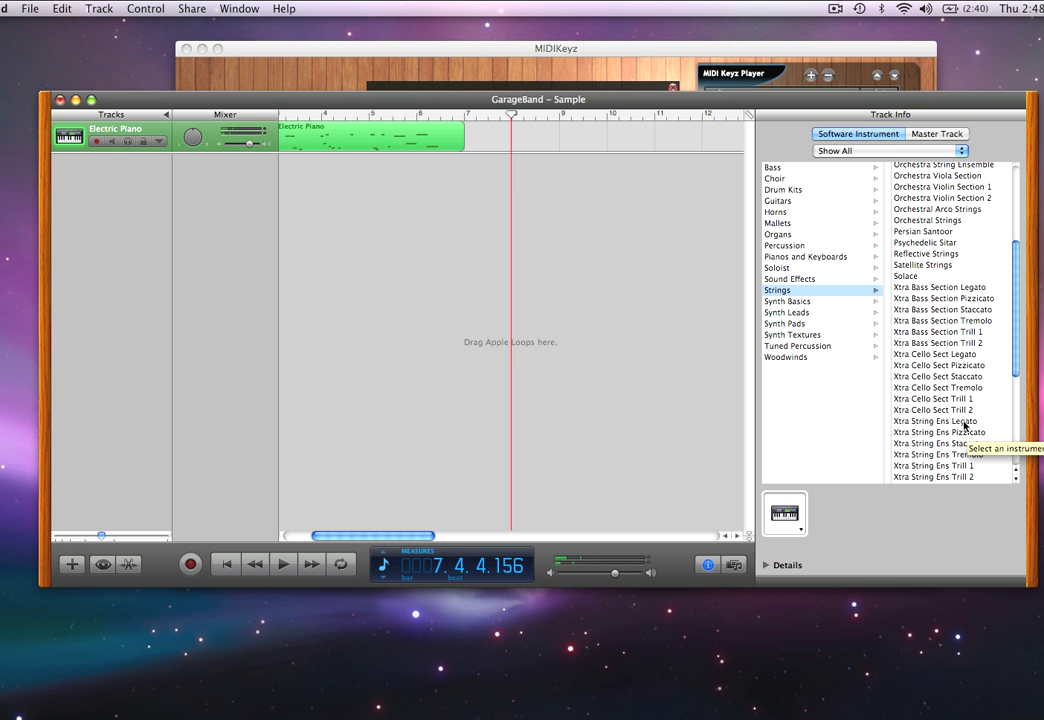
left_click(965, 423)
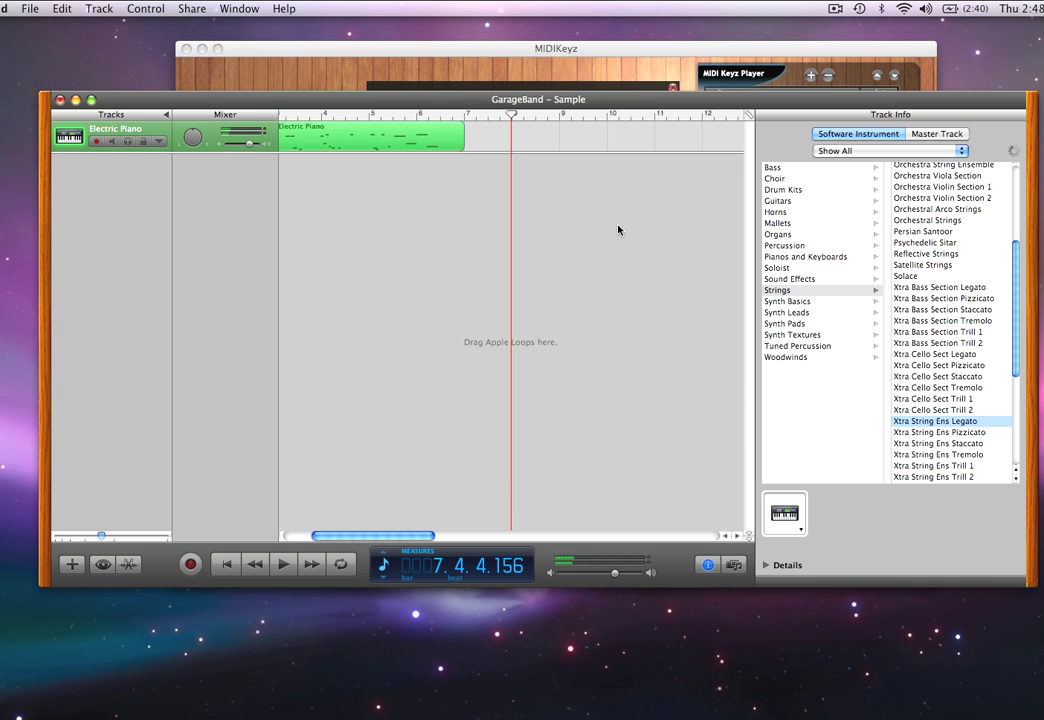
Lower GarageBand's master volume and the volume of the Xtra String Ens Legato track.
left_click(570, 86)
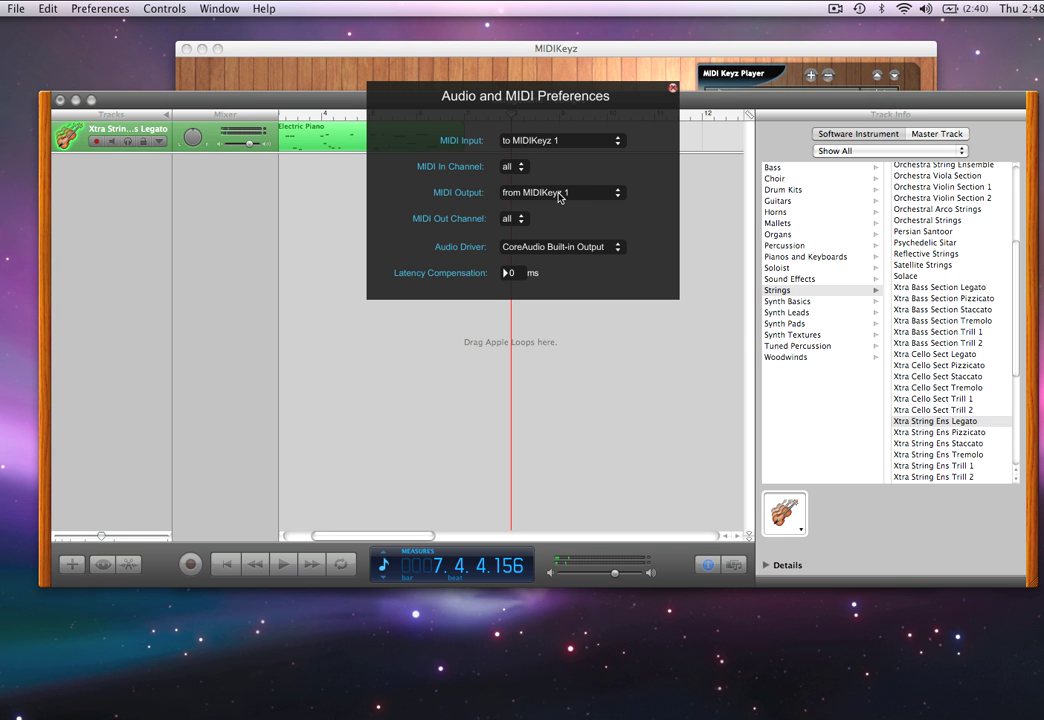
left_click(616, 573)
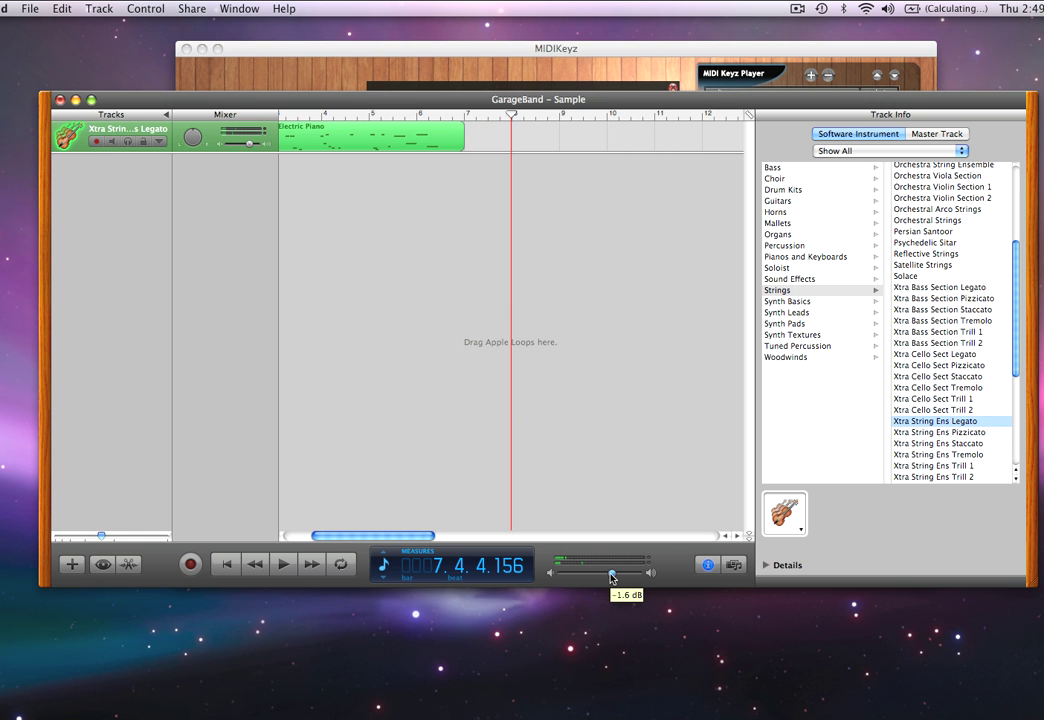
left_click(550, 86)
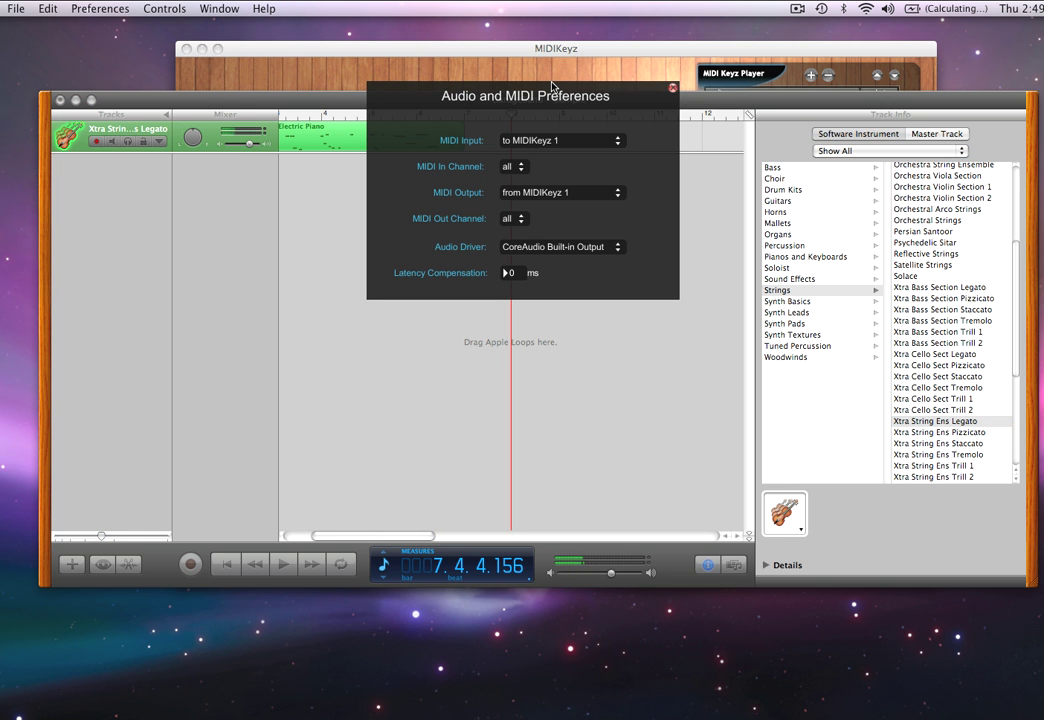
left_click_drag(612, 574, 604, 574)
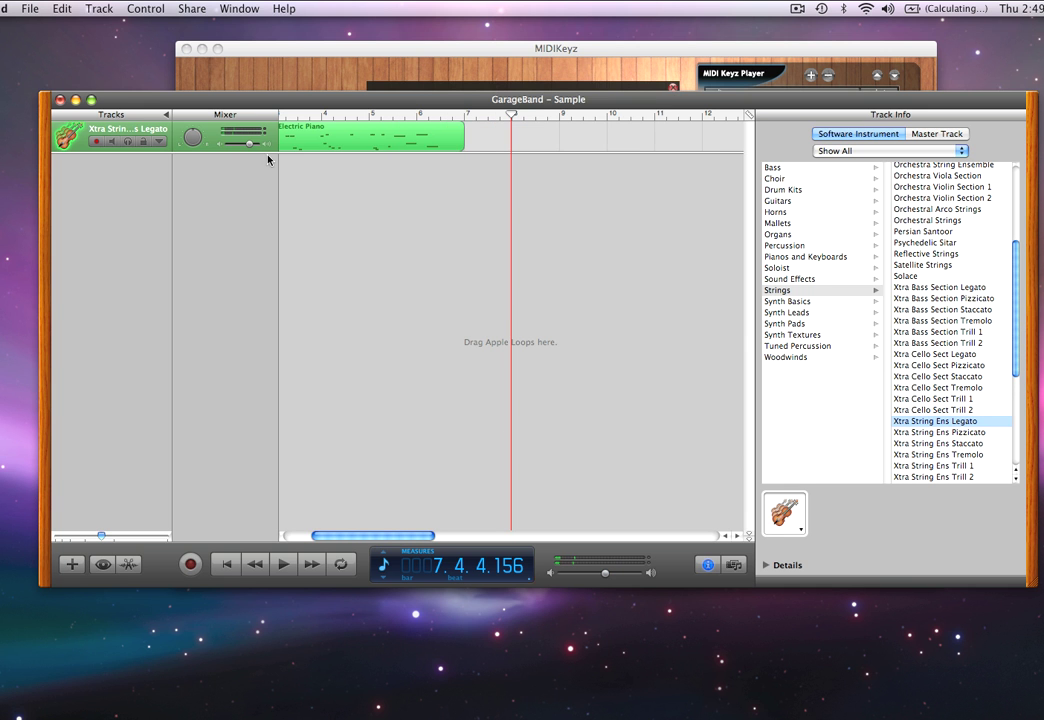
left_click_drag(251, 151, 244, 151)
Return to MIDIKeyz, close the Audio and MIDI preferences, and pause playback of Well Done Version 1.
left_click(491, 91)
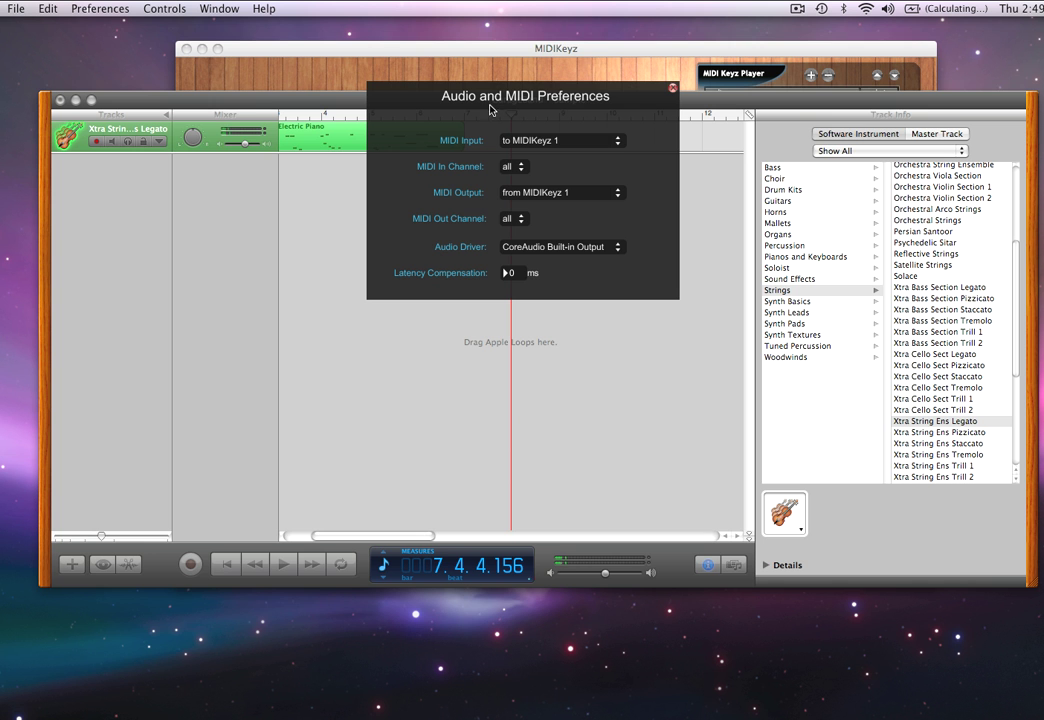
left_click(383, 79)
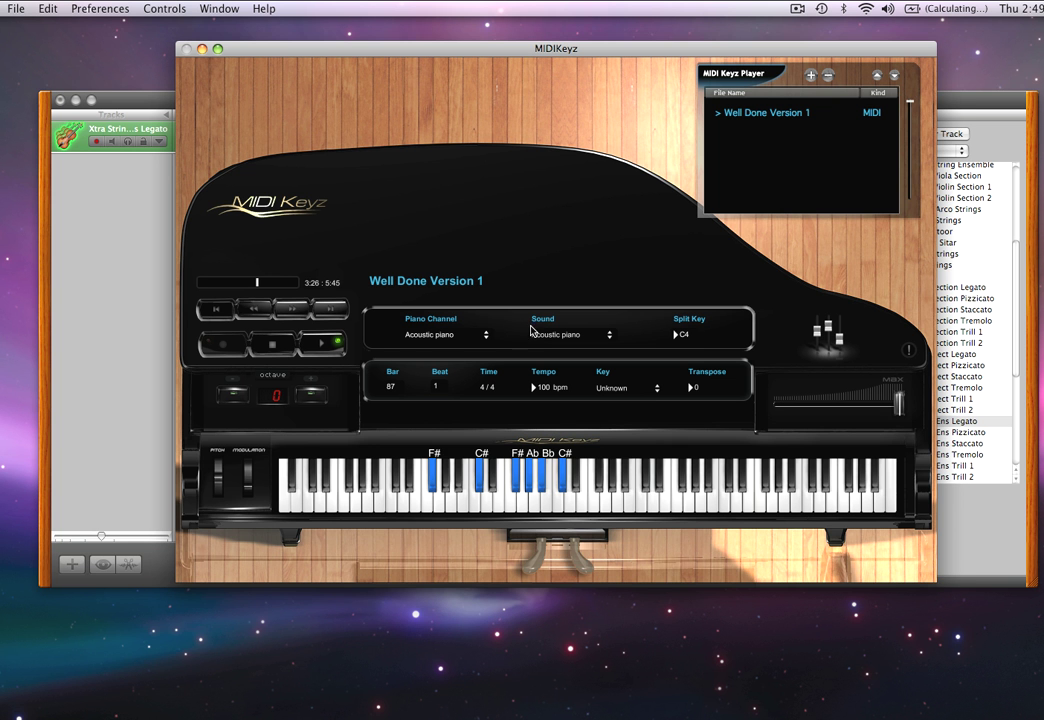
left_click(328, 350)
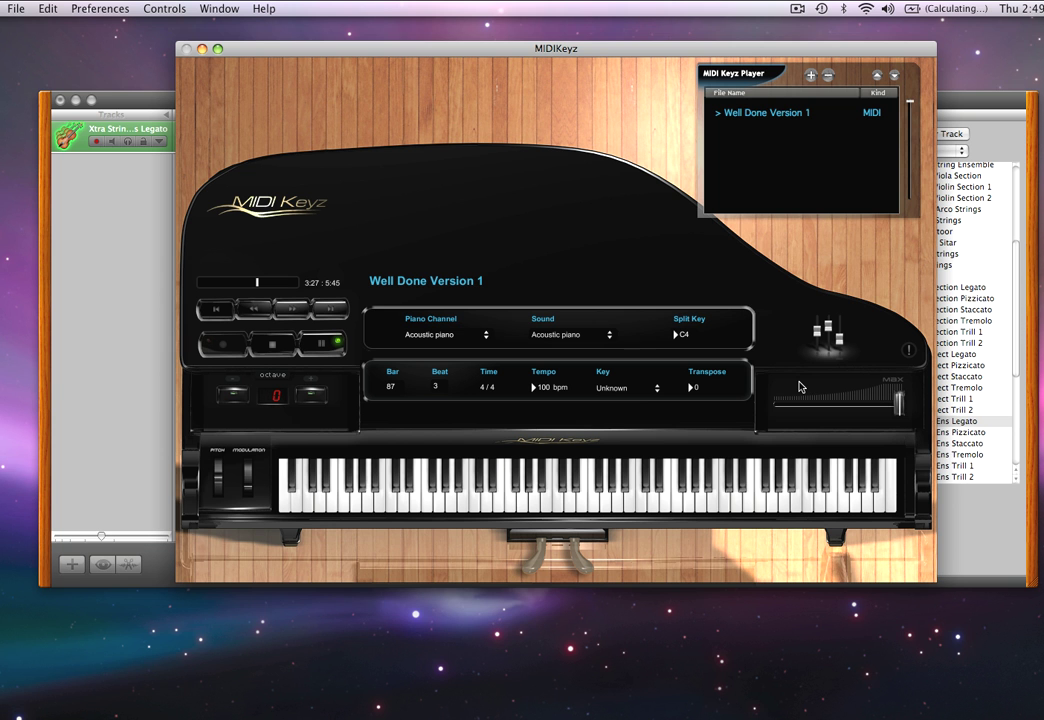
Open the MIDI mixer to review the Channel 1 settings, and close it.
left_click(835, 337)
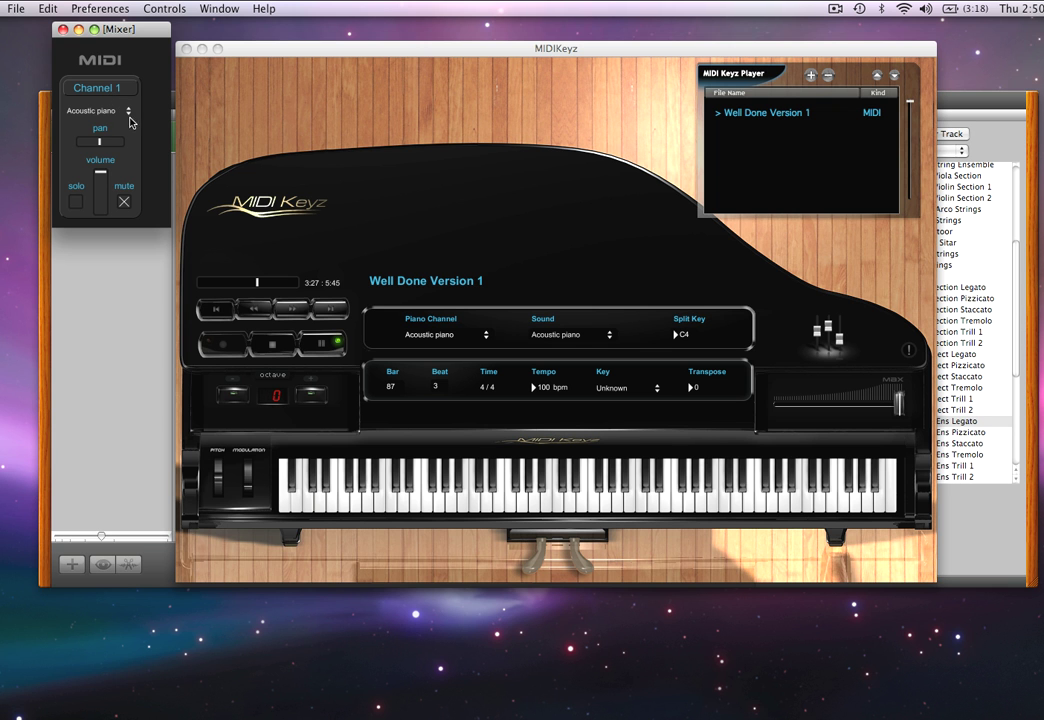
left_click(643, 239)
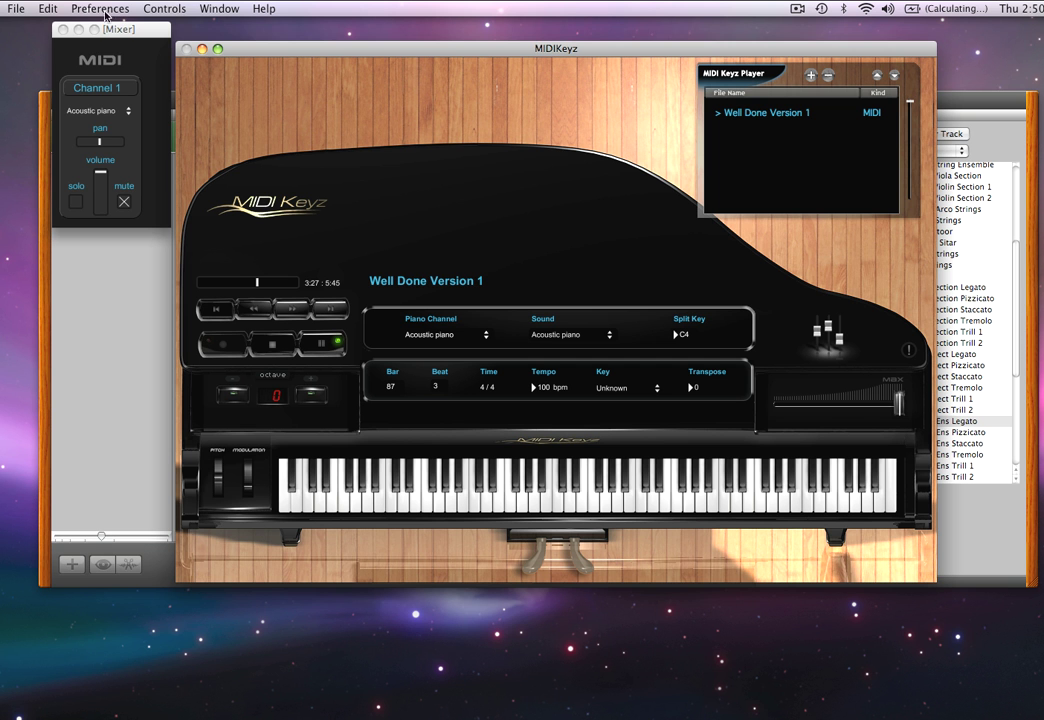
left_click(63, 31)
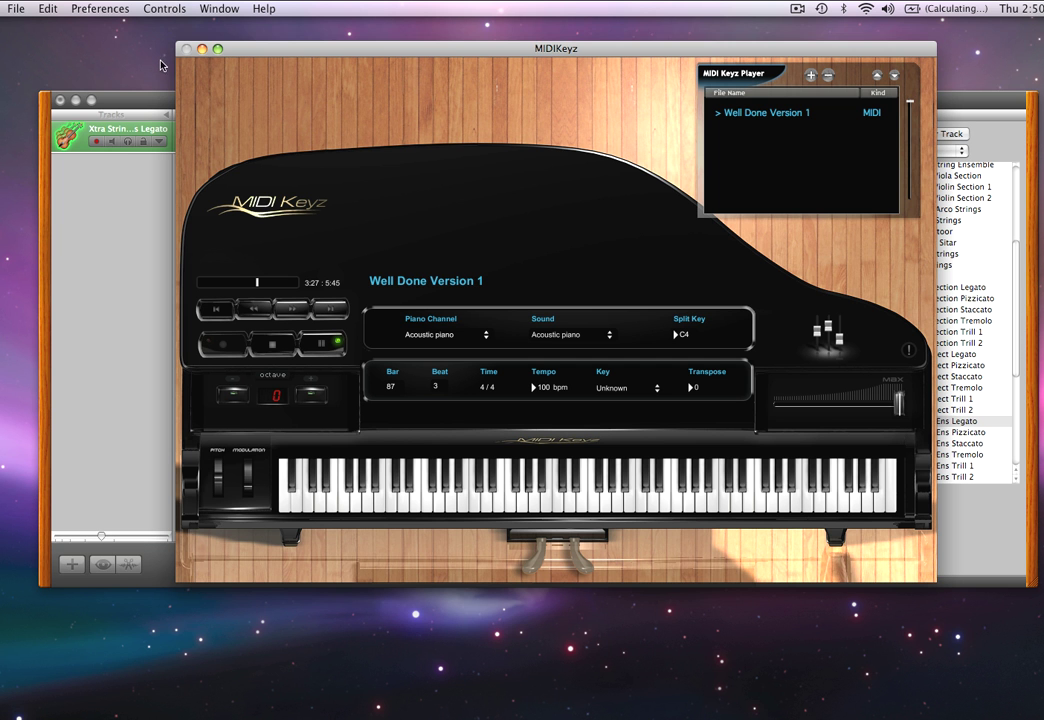
Switch to GarageBand and change the track's instrument to Piano and Strings from the Pianos and Keyboards category.
left_click(995, 107)
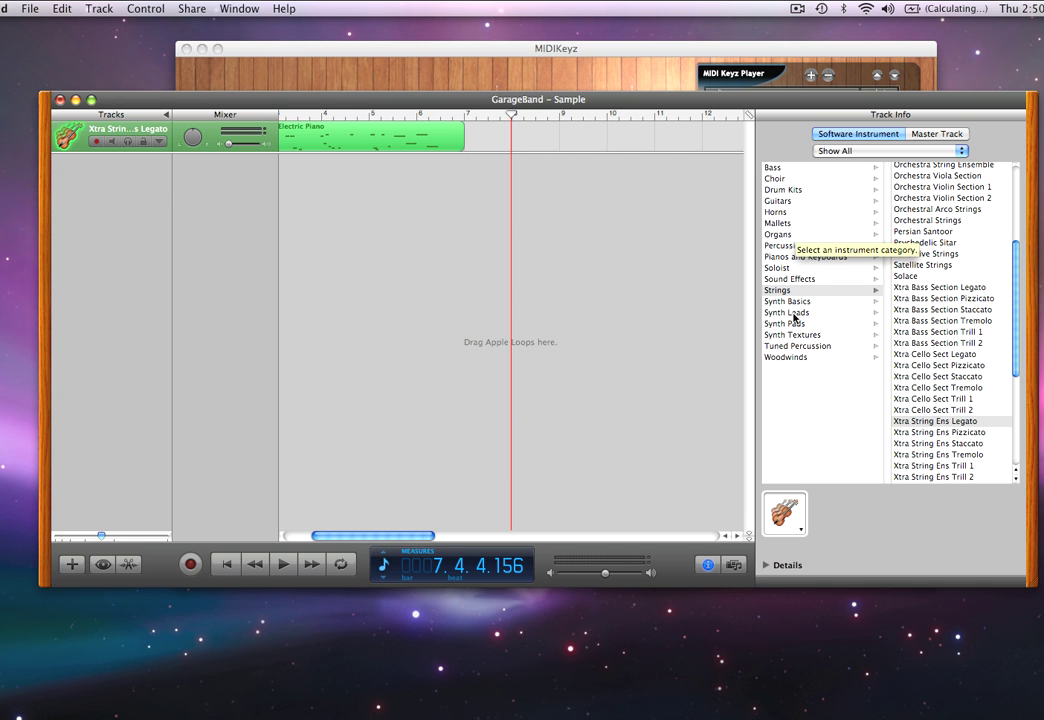
left_click(793, 258)
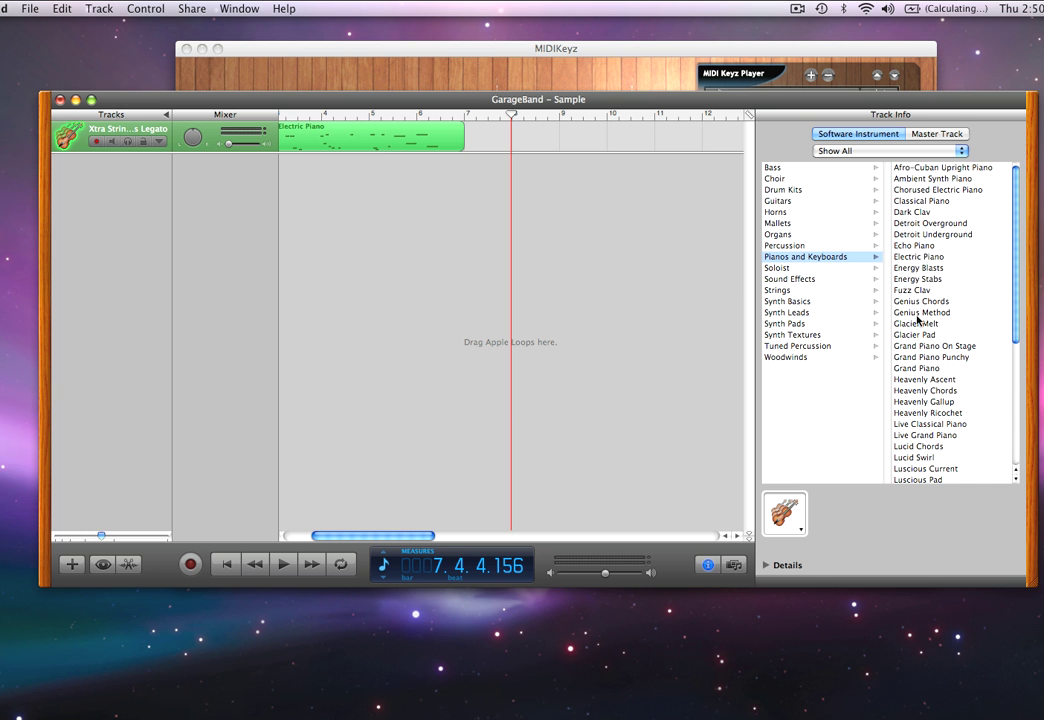
scroll(905, 380, "down", 5)
scroll(917, 320, "down", 4)
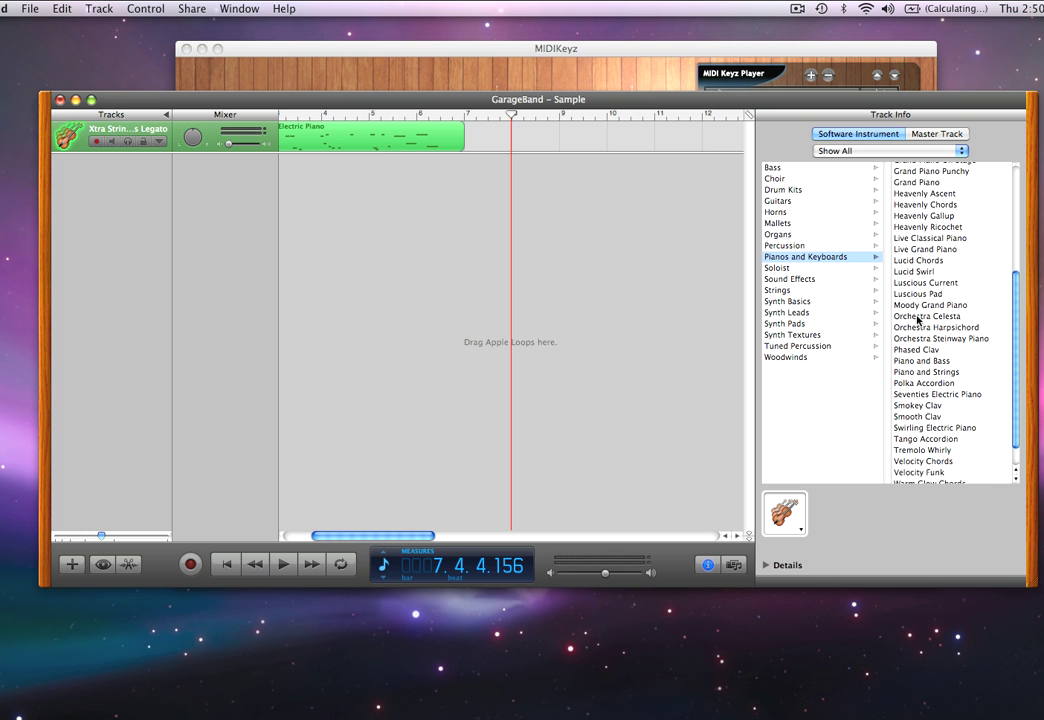
left_click(921, 369)
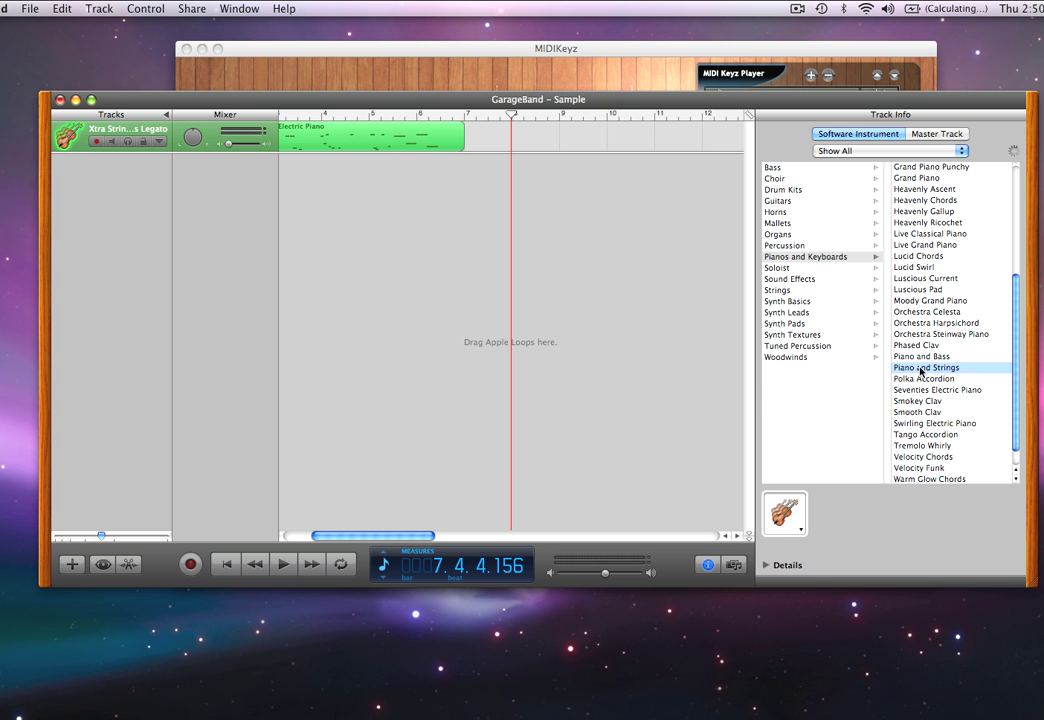
Return to MIDIKeyz, briefly play Well Done Version 1, and review the Audio and MIDI preferences before closing them.
left_click(560, 55)
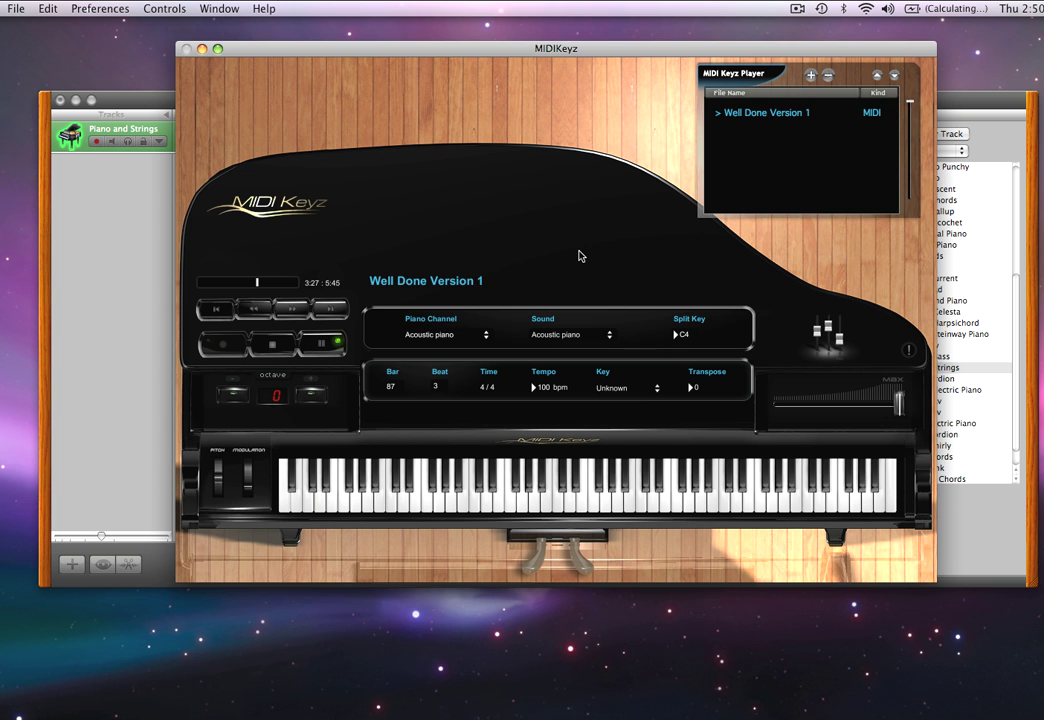
left_click(331, 347)
left_click(80, 7)
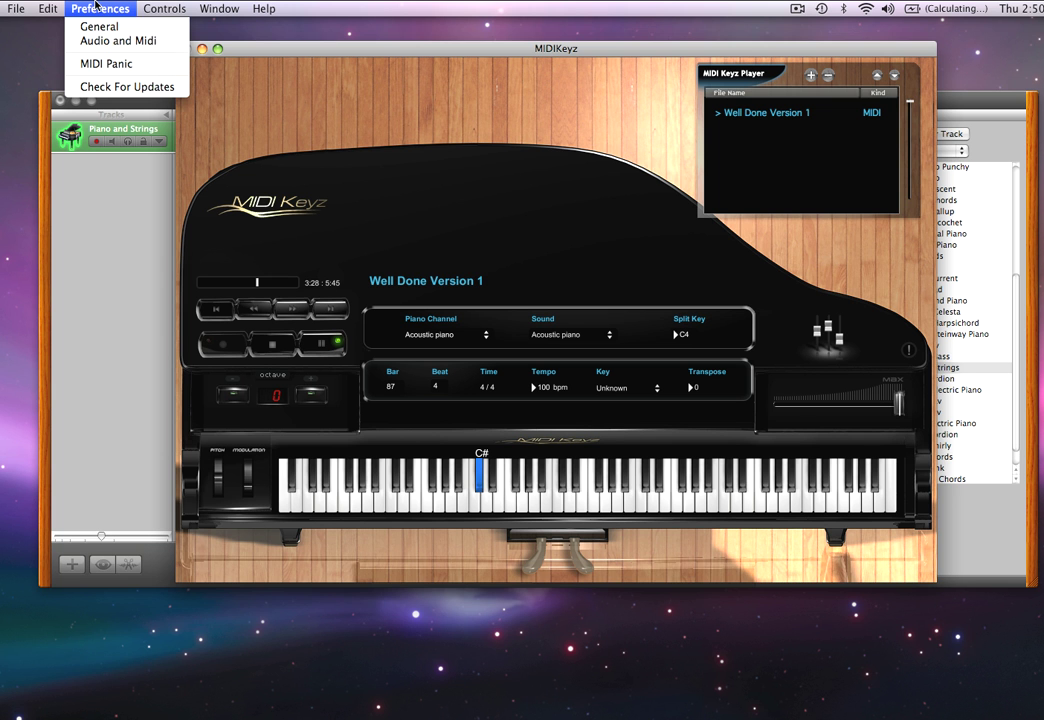
left_click(100, 40)
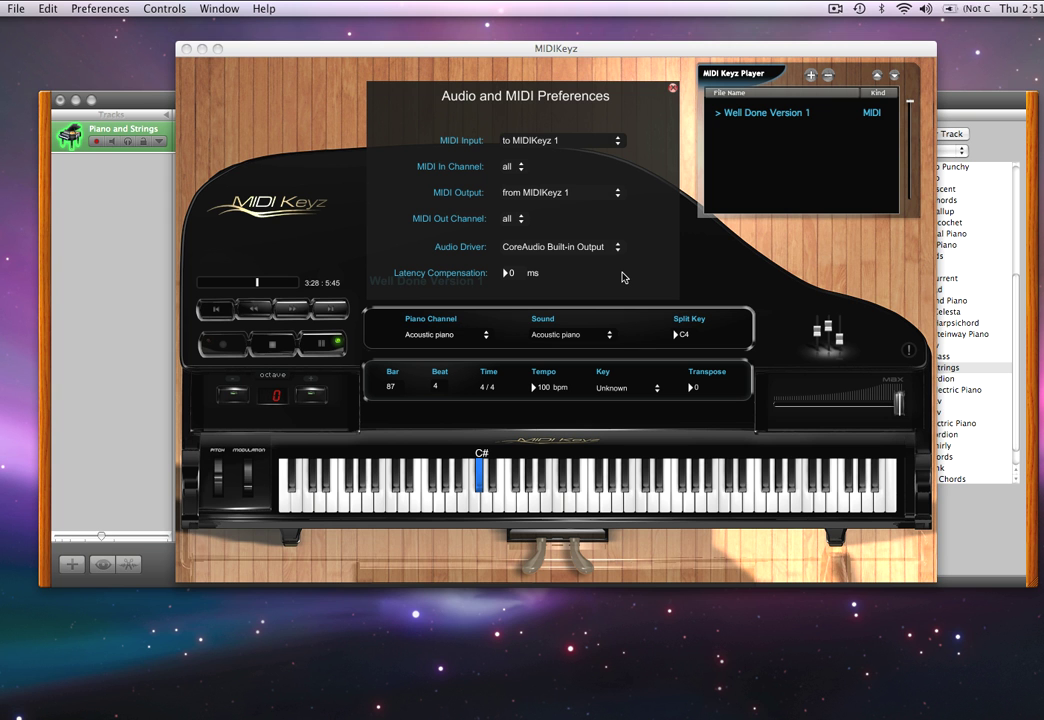
left_click(481, 462)
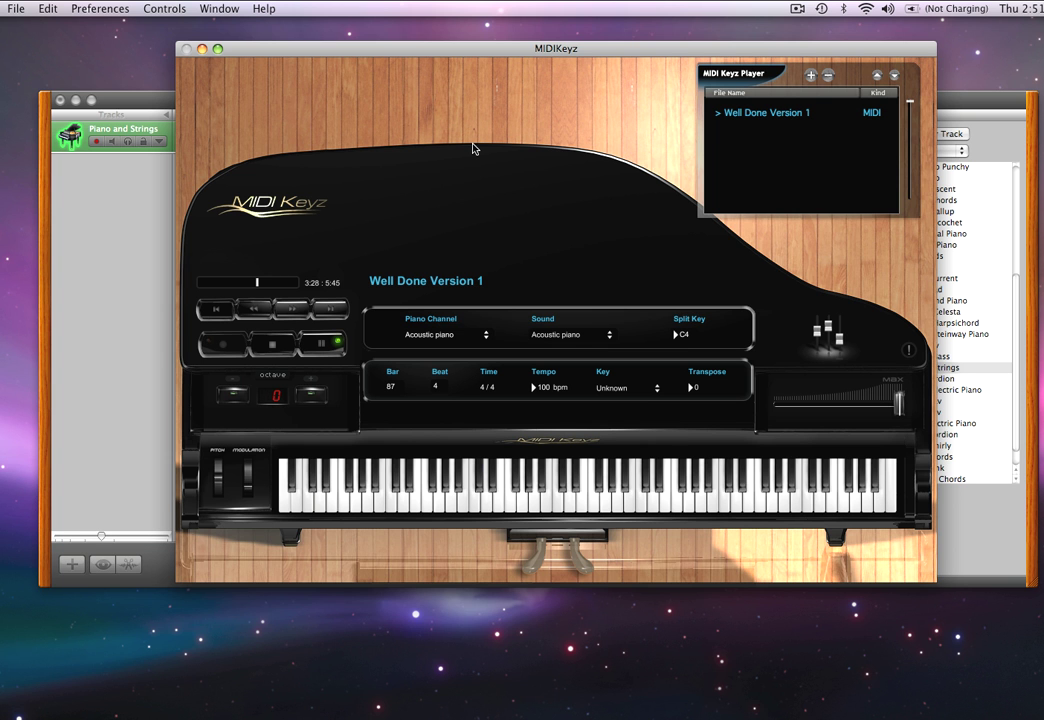
Switch to GarageBand and show the whole recorded Electric Piano region in the timeline from measure 1.
left_click(111, 216)
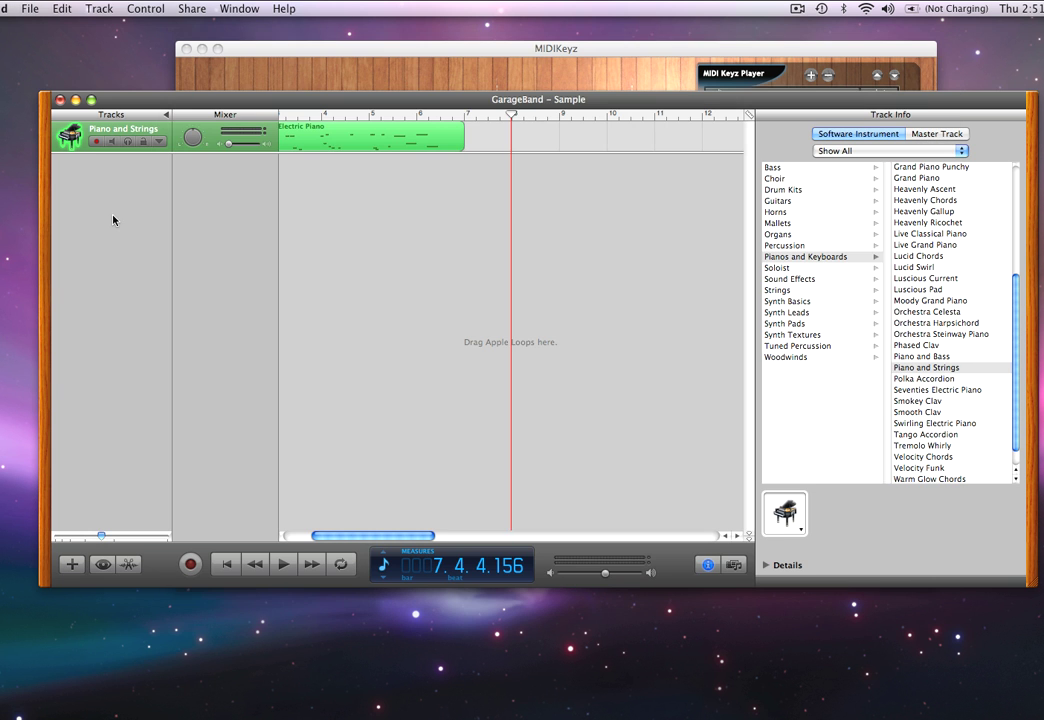
scroll(512, 205, "left", 3)
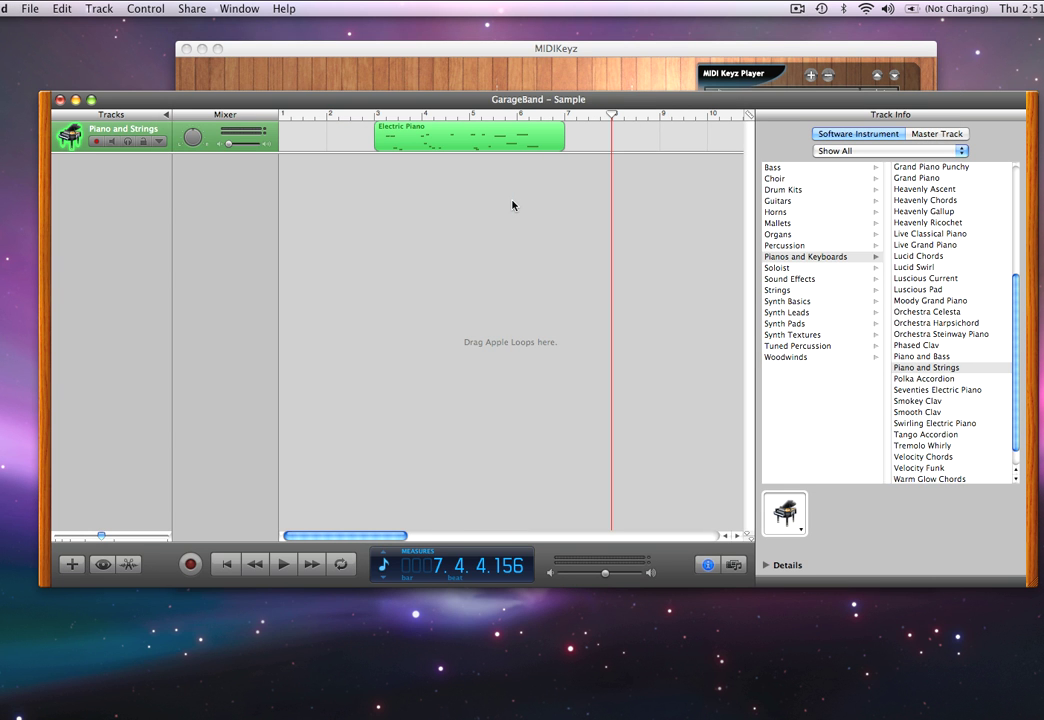